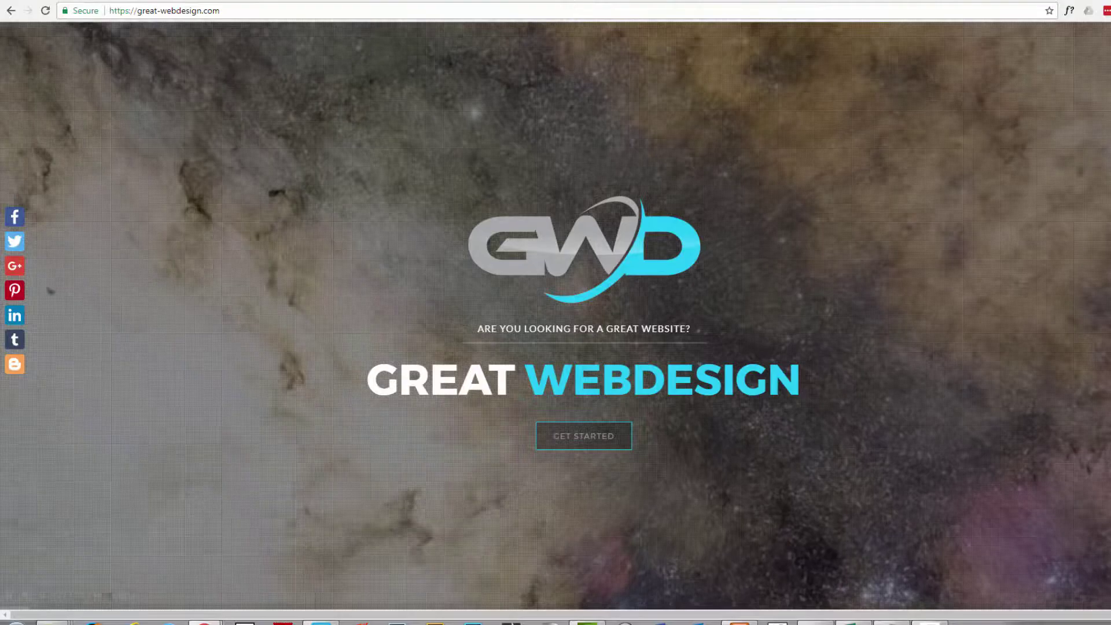
Step: Glance at the guitar-mad.com tab, then return to the Cloudflare overview for web-design-and-tech-tips.com
click(764, 1)
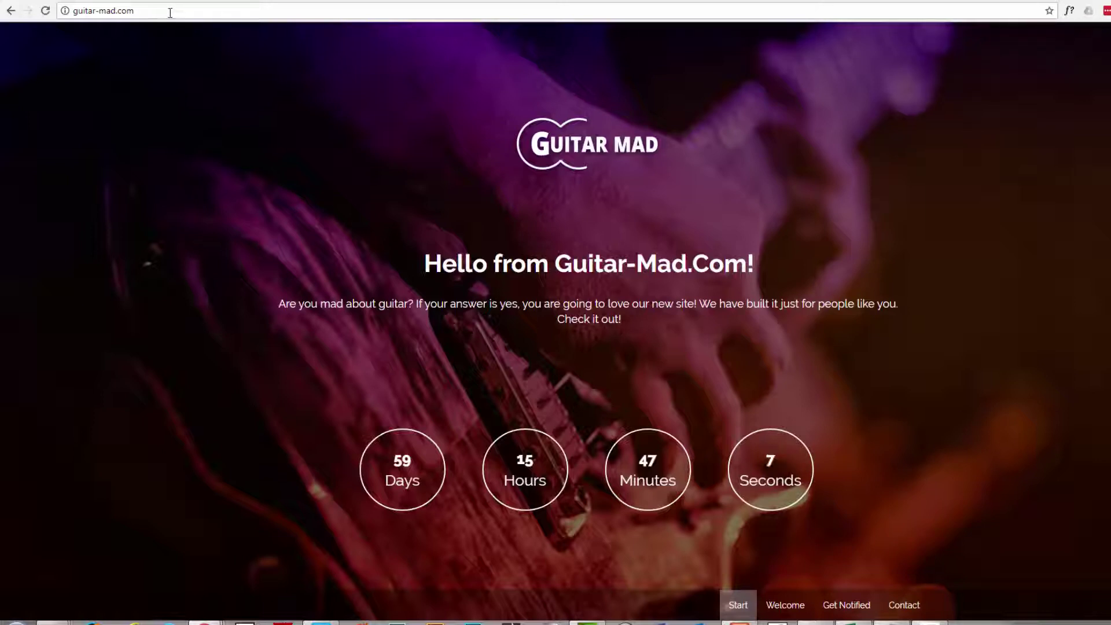
click(841, 2)
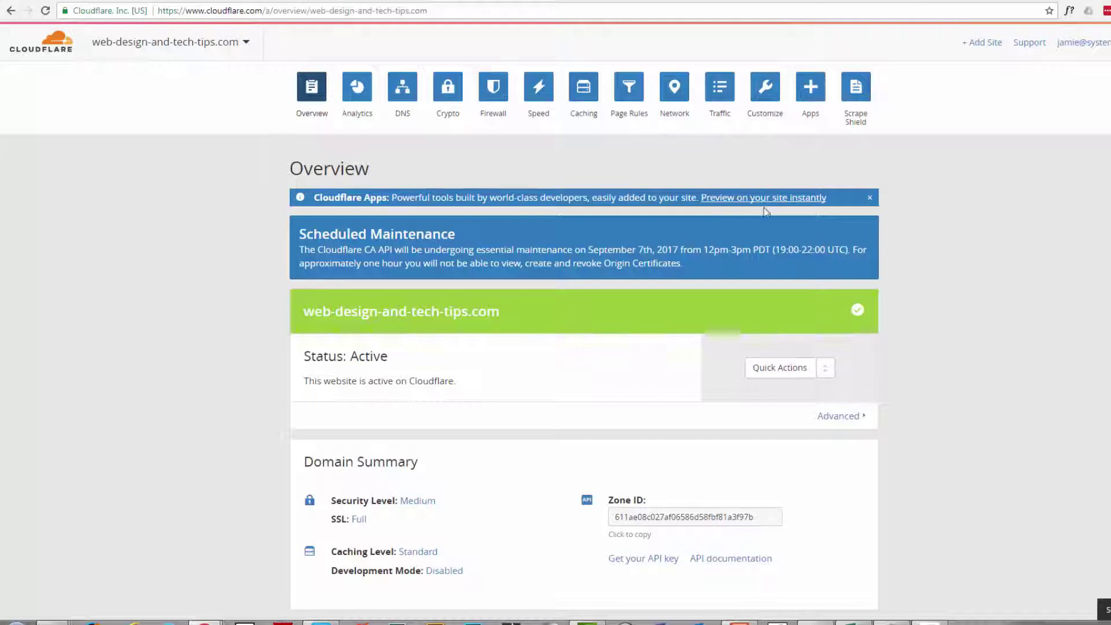
Step: Add guitar-mad.com as a new site by pasting its copied address and scanning it
click(979, 47)
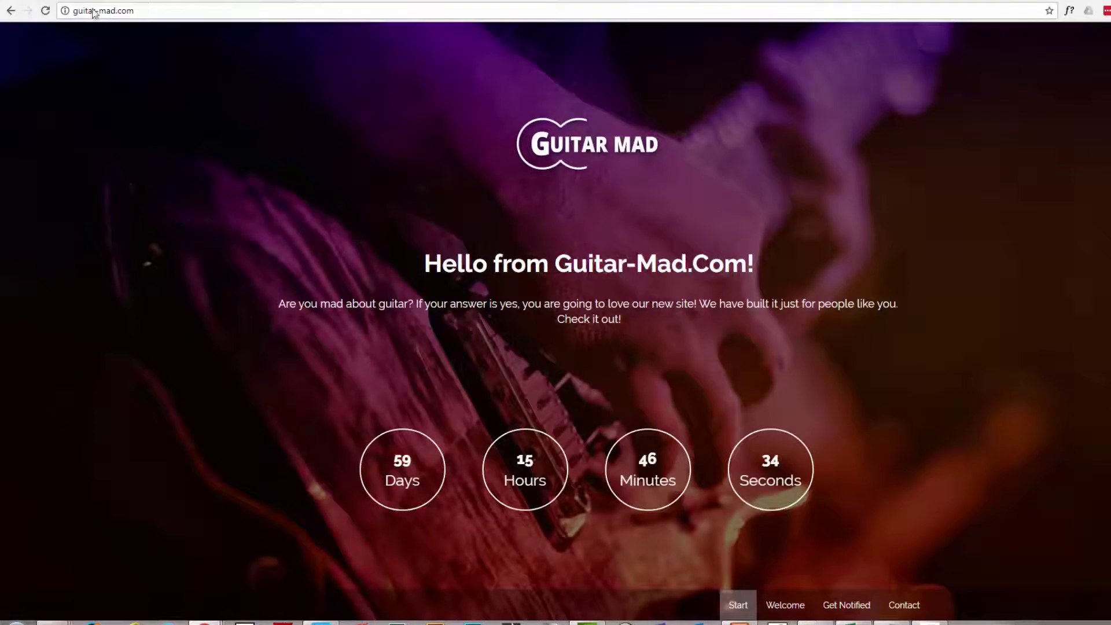
click(94, 12)
key(ctrl+c)
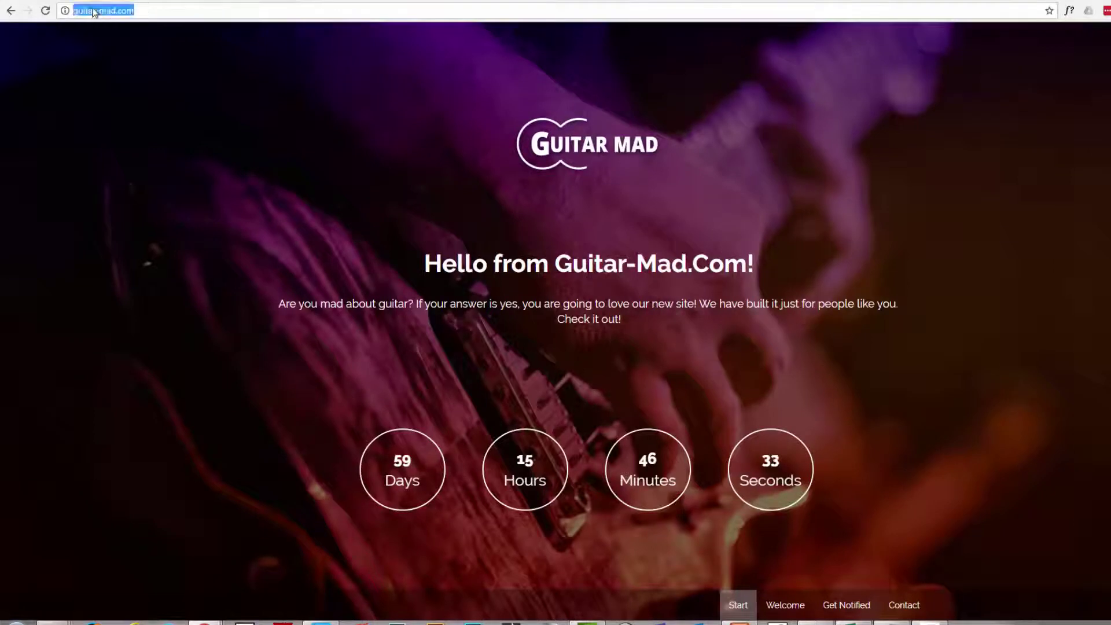
right_click(95, 11)
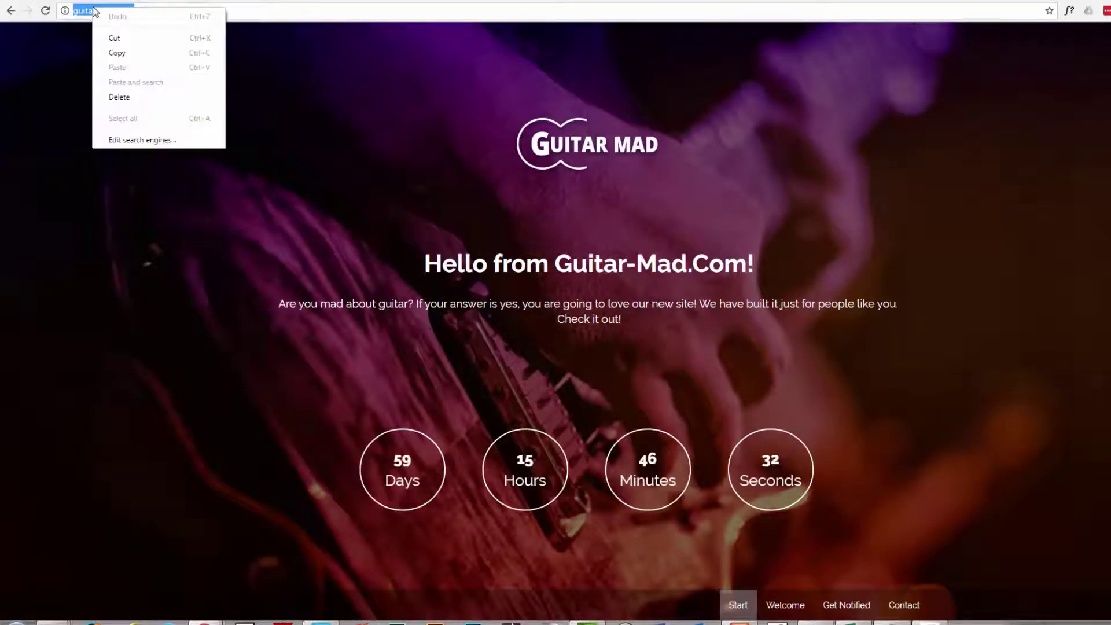
click(117, 53)
click(838, 1)
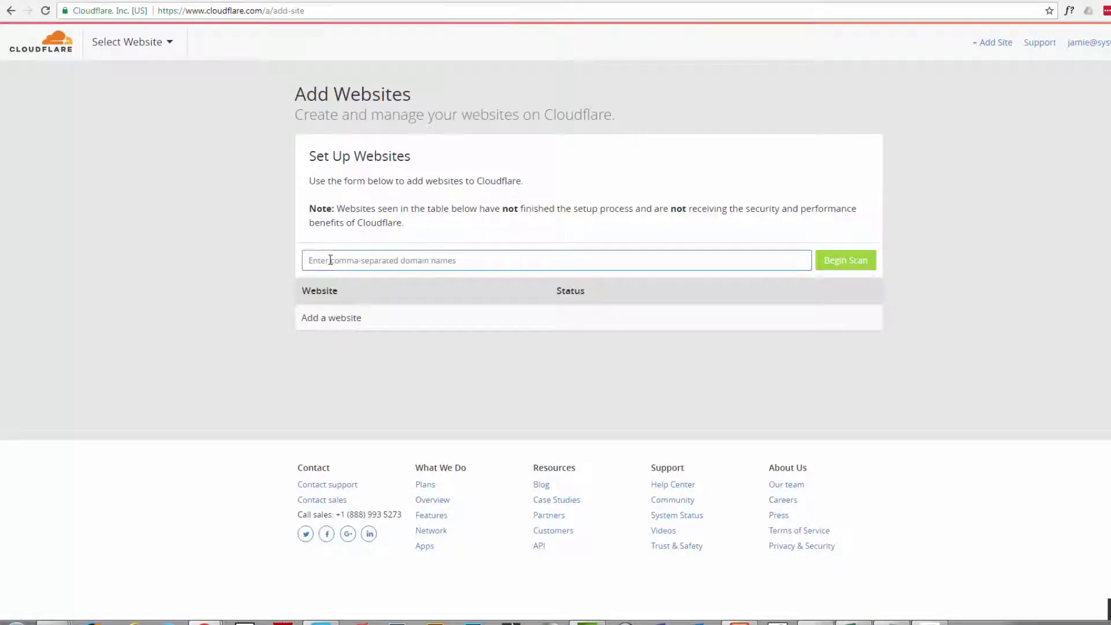
key(ctrl+v)
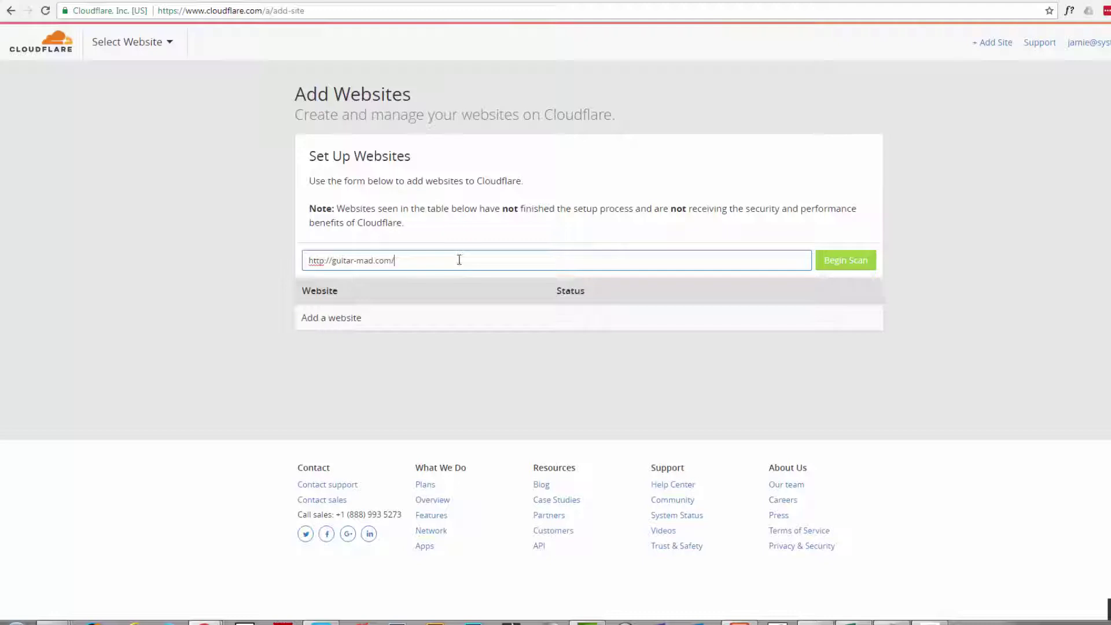
click(846, 260)
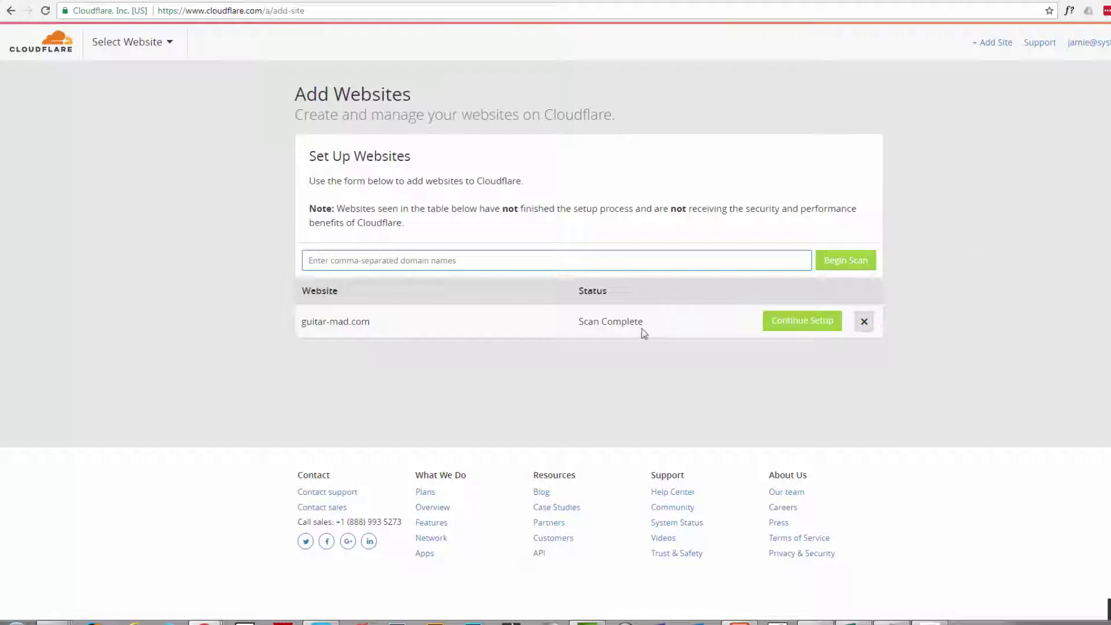
Step: Continue setup for guitar-mad.com and accept its scanned DNS records
click(810, 324)
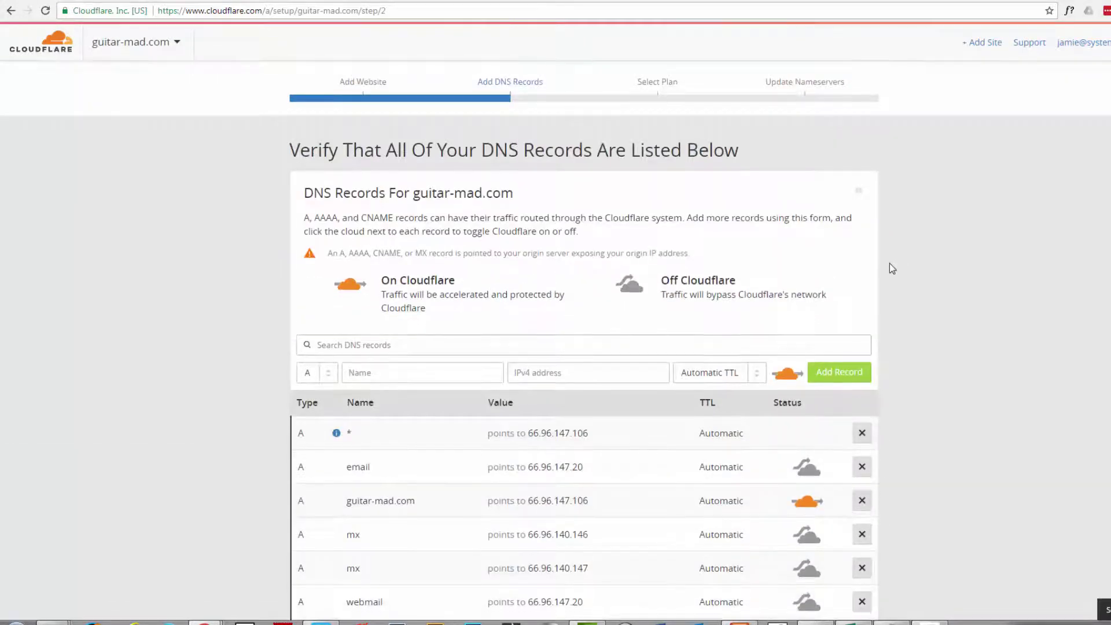
scroll(890, 264, down, 7)
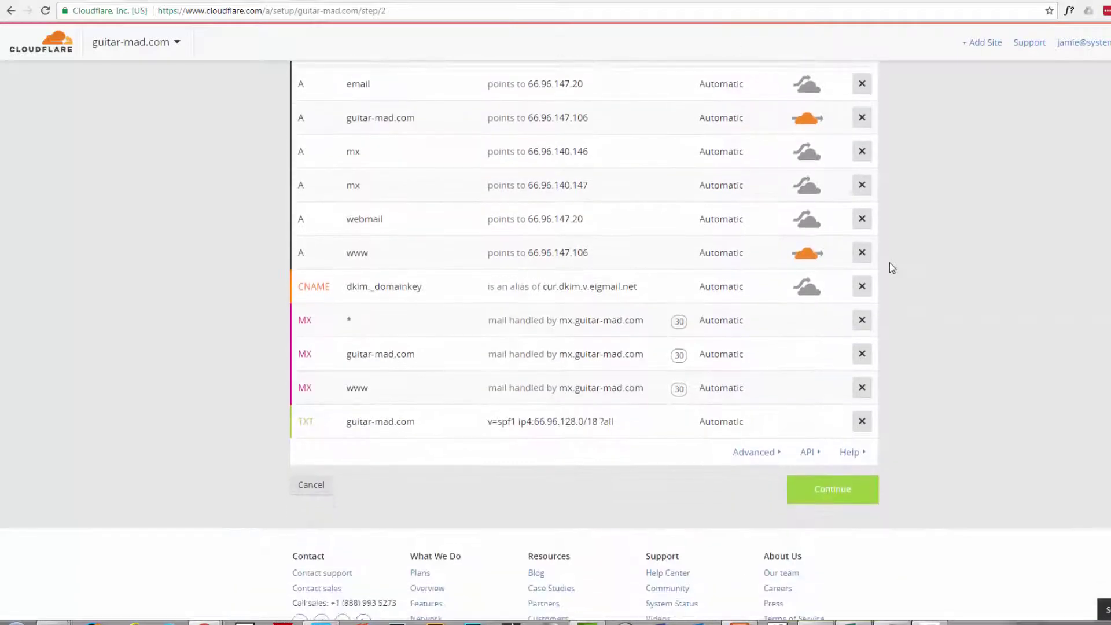
scroll(891, 267, down, 1)
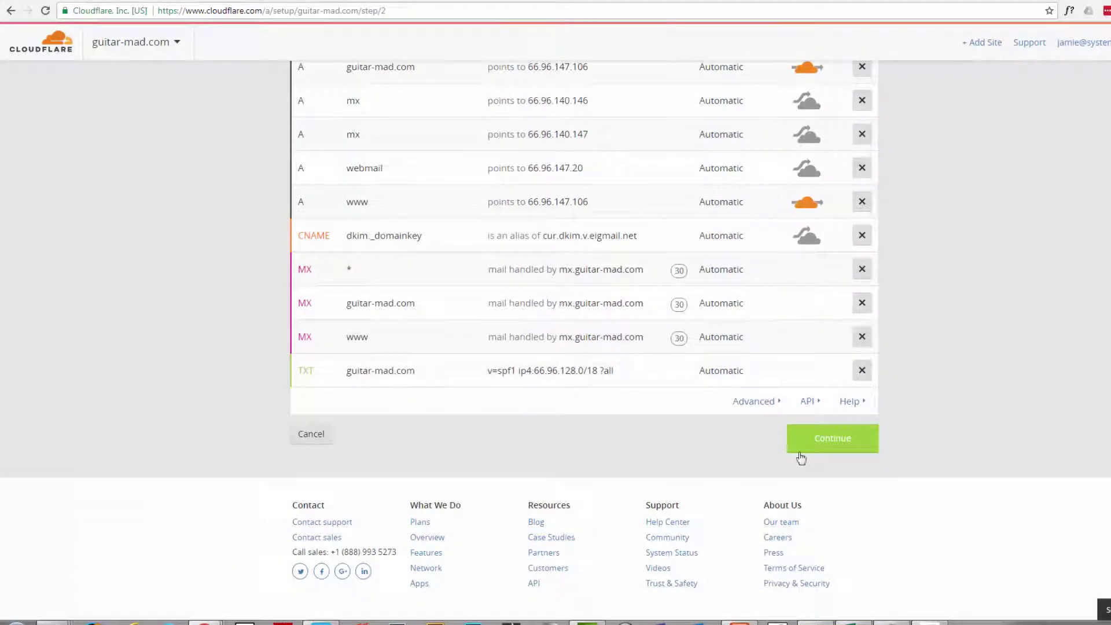
click(825, 442)
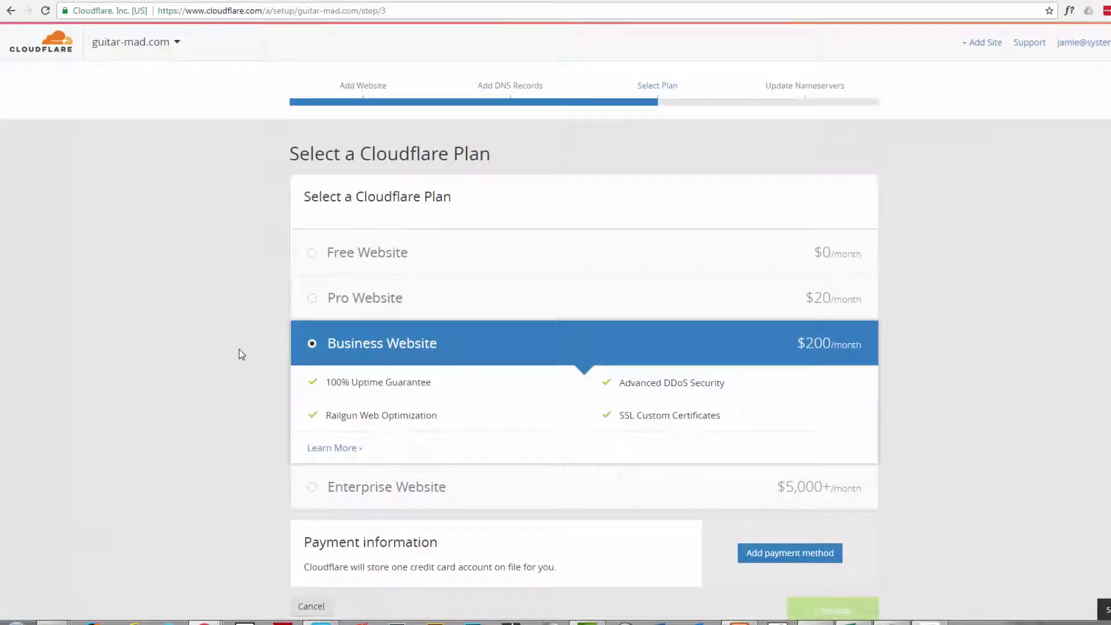
Step: Choose the Free Website plan and proceed to the nameserver change step
scroll(238, 350, down, 1)
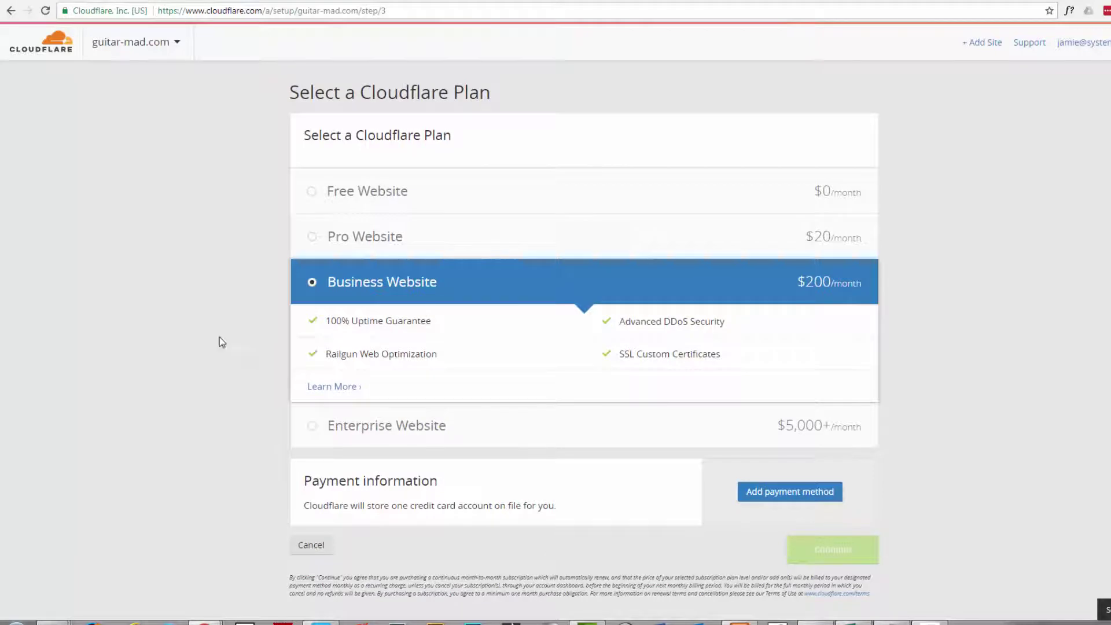
click(310, 194)
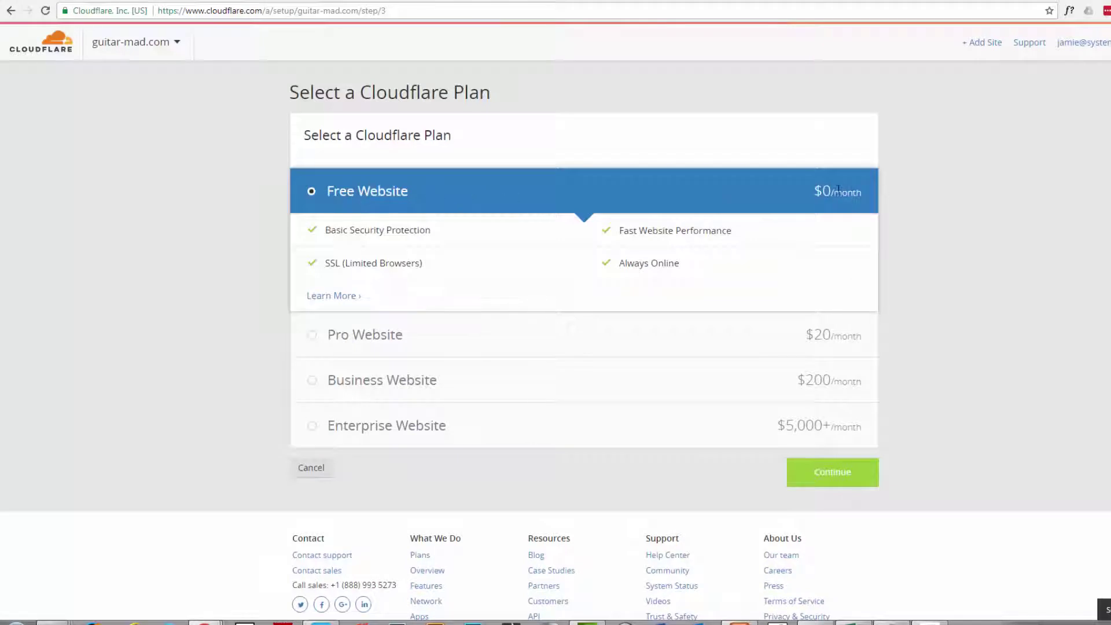
scroll(171, 274, down, 1)
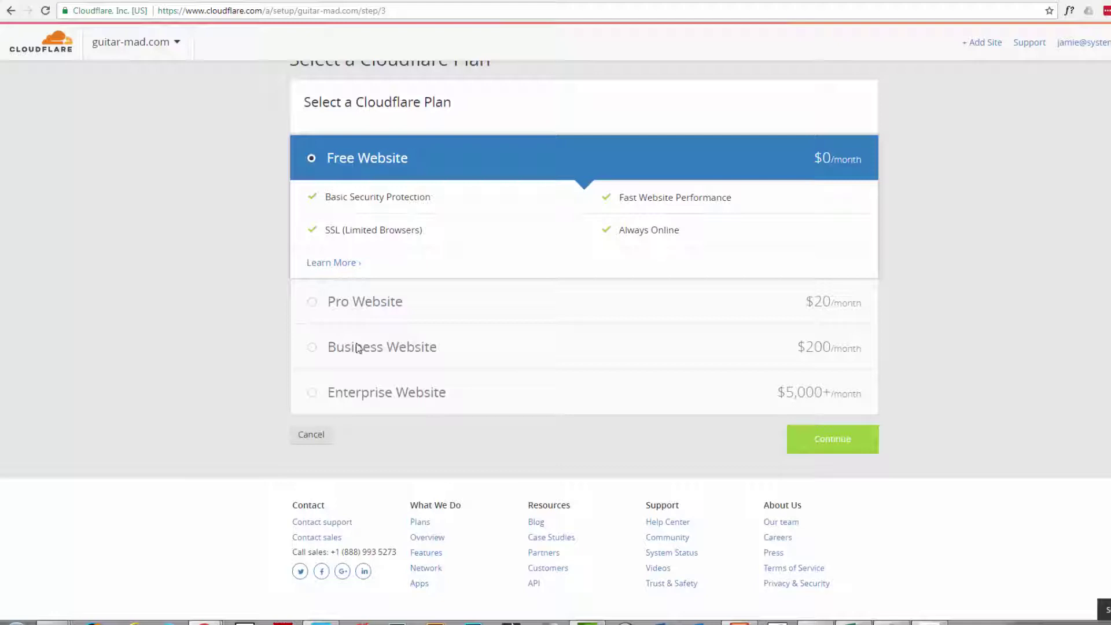
click(817, 447)
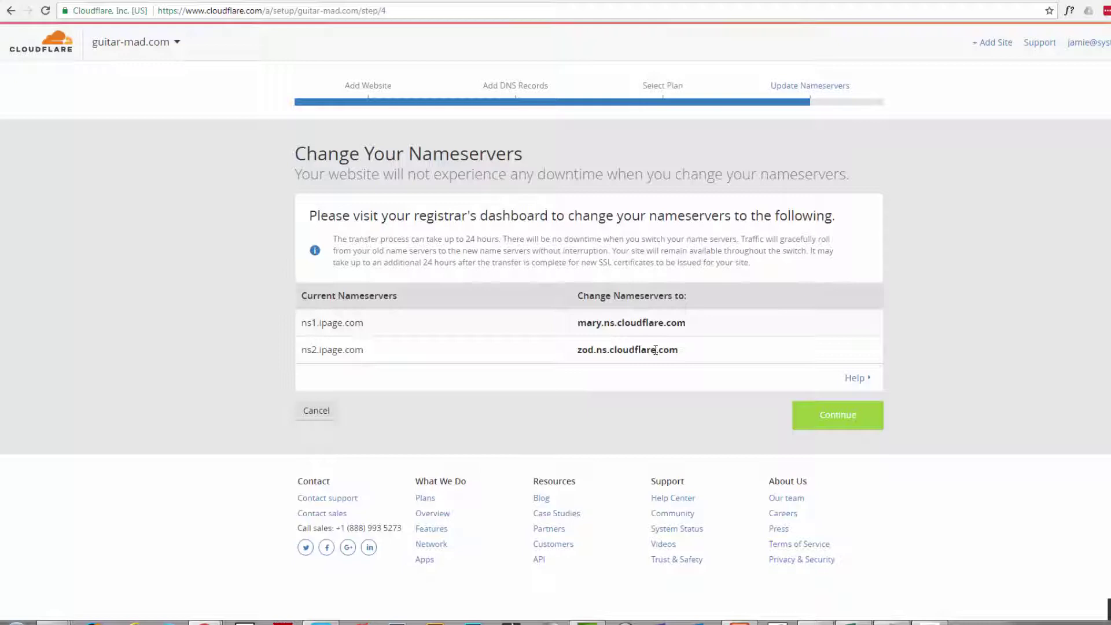
Step: Copy the nameserver mary.ns.cloudflare.com from Cloudflare's setup page
drag(686, 324, 575, 320)
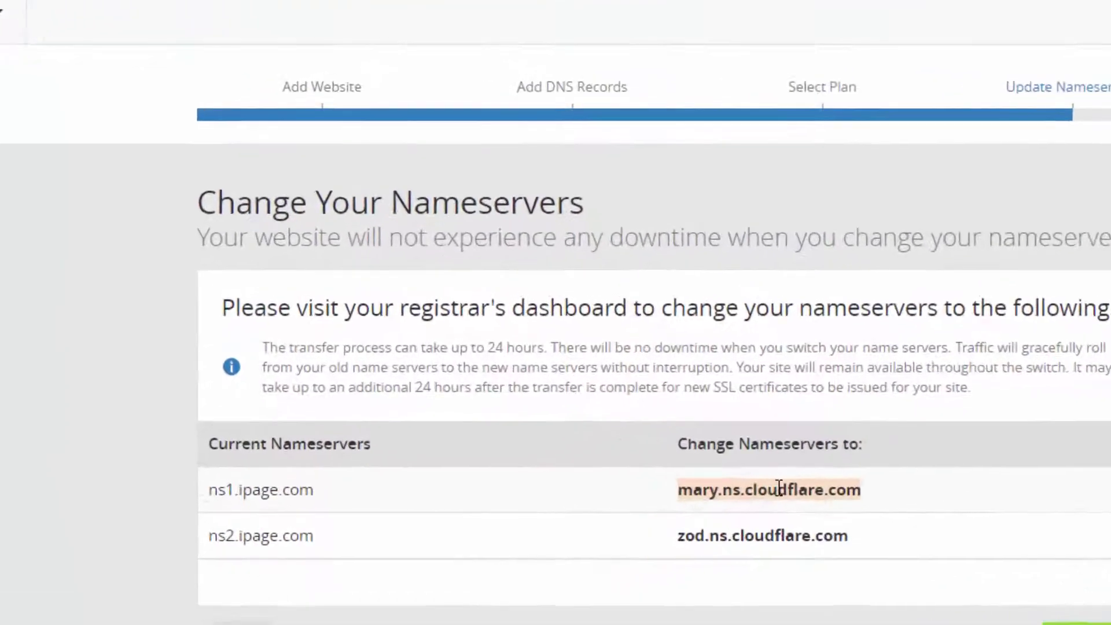
right_click(636, 322)
click(875, 547)
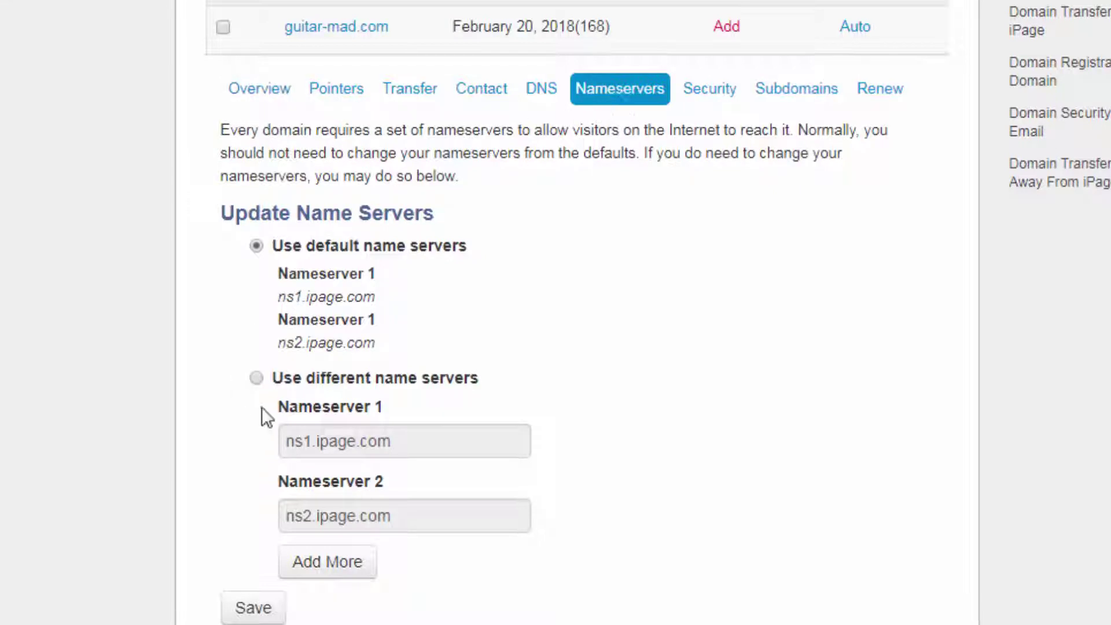
Step: Switch to custom nameservers and replace ns1.ipage.com with mary.ns.cloudflare.com in Nameserver 1
click(255, 378)
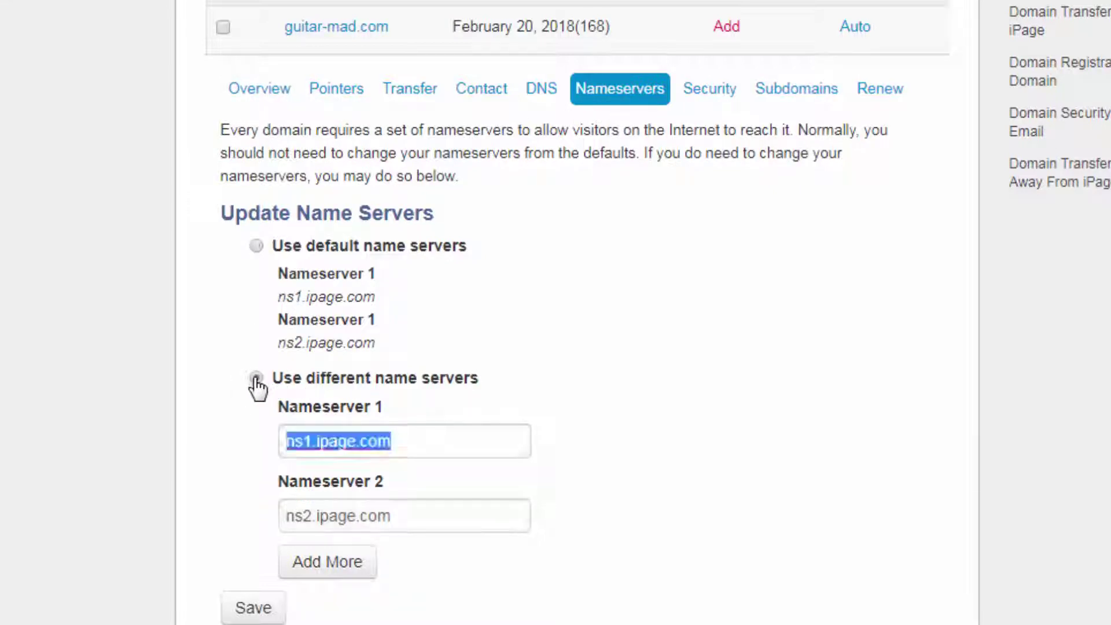
click(413, 443)
drag(413, 443, 225, 443)
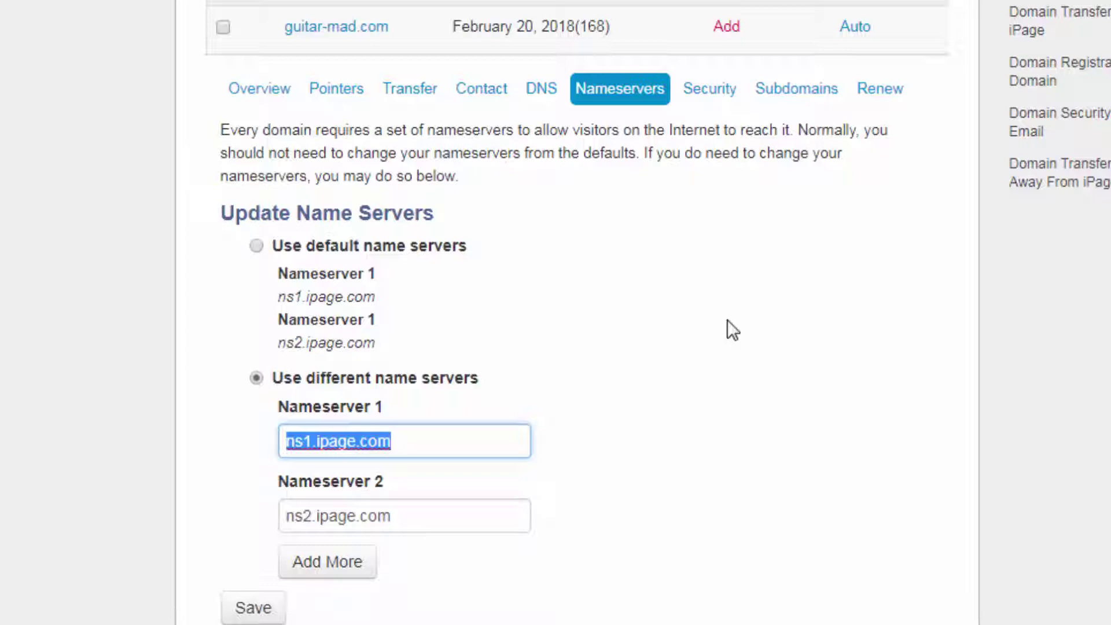
key(ctrl+v)
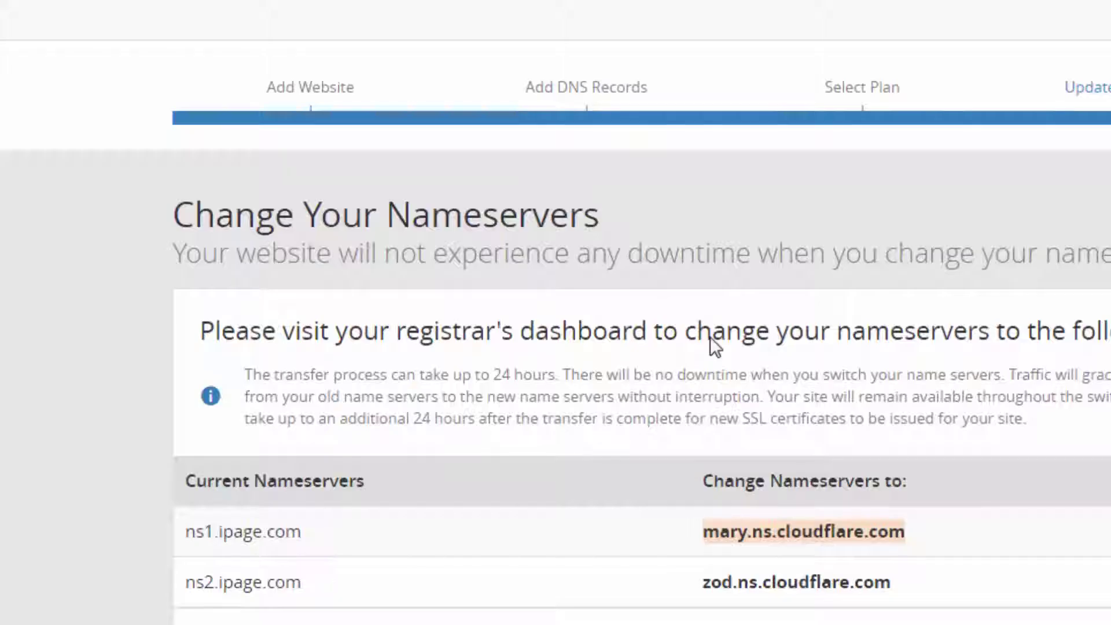
Step: Replace ns2.ipage.com with zod.ns.cloudflare.com in Nameserver 2 and save the nameservers
drag(893, 585, 702, 583)
right_click(776, 588)
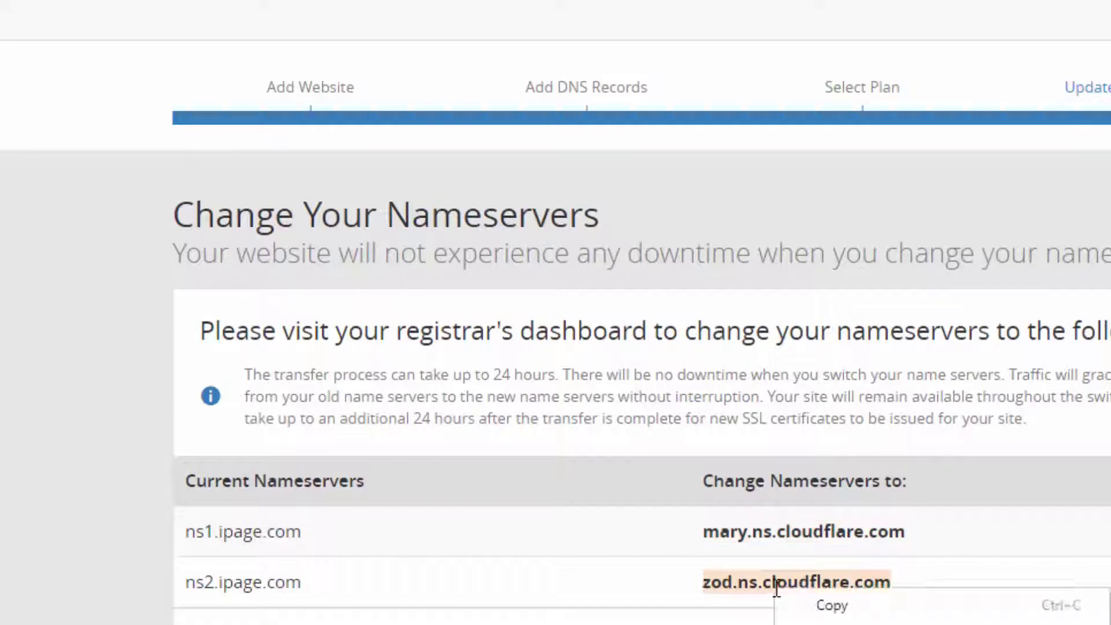
click(831, 606)
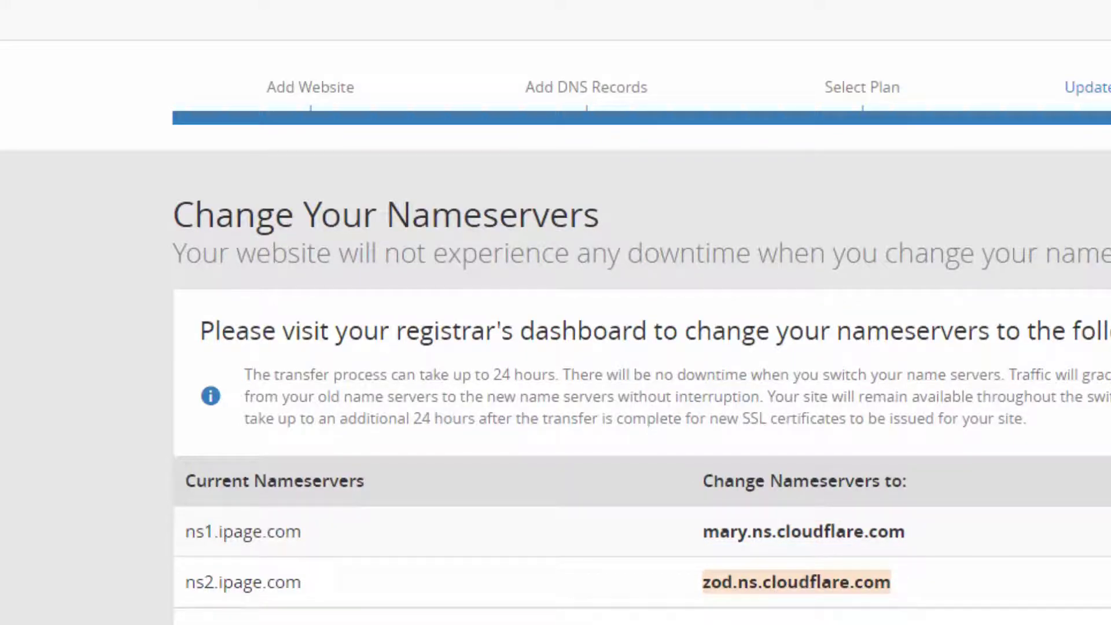
key(alt+Tab)
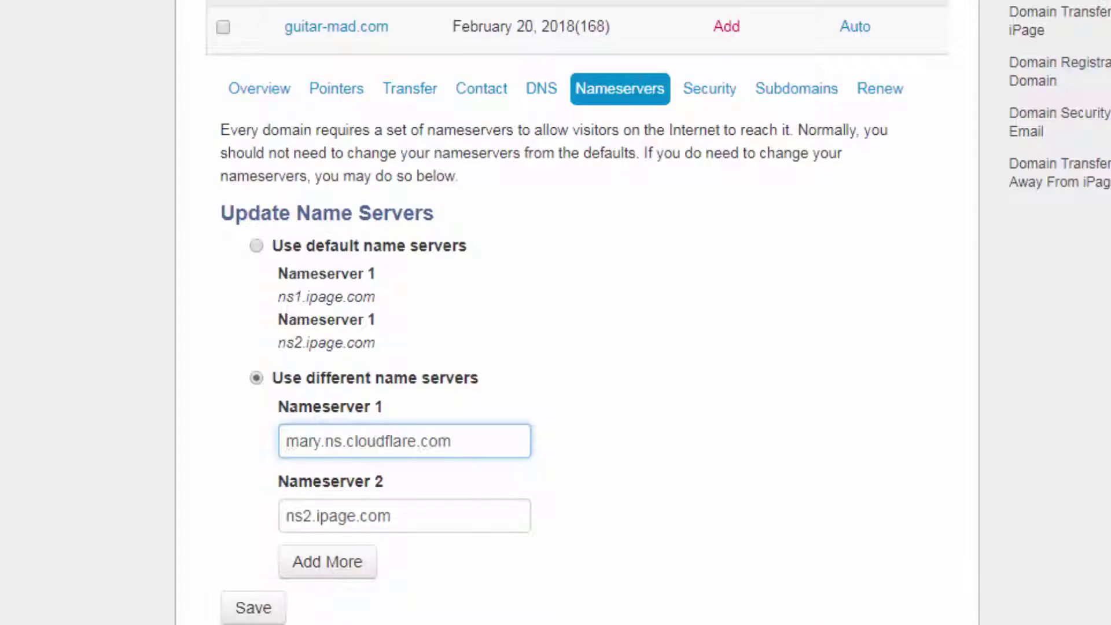
drag(397, 515, 246, 512)
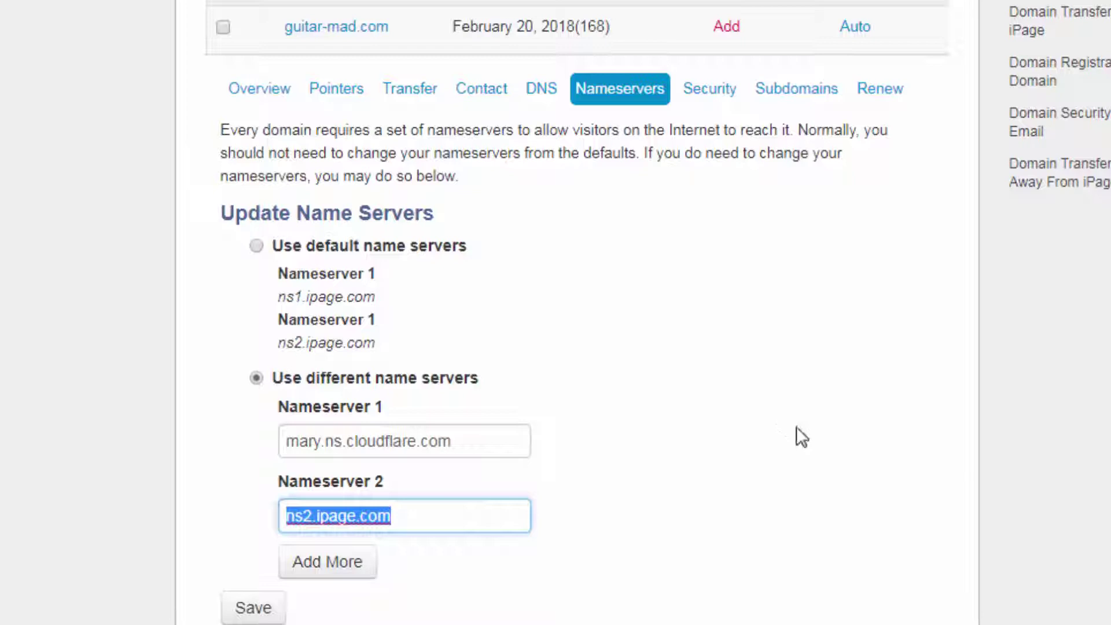
key(ctrl+v)
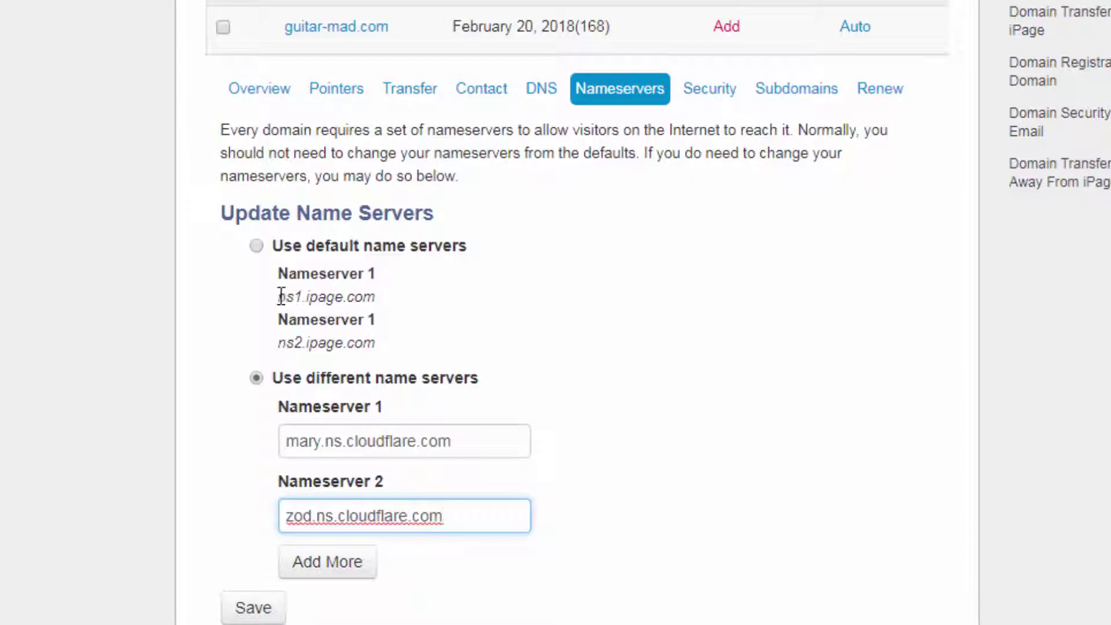
drag(278, 296, 378, 297)
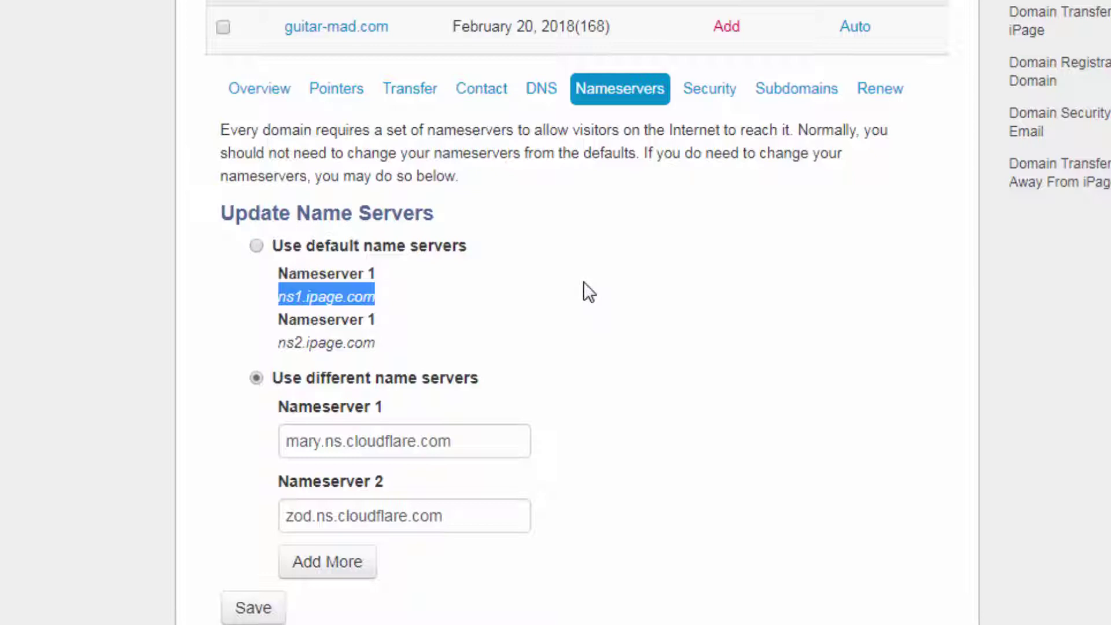
click(250, 610)
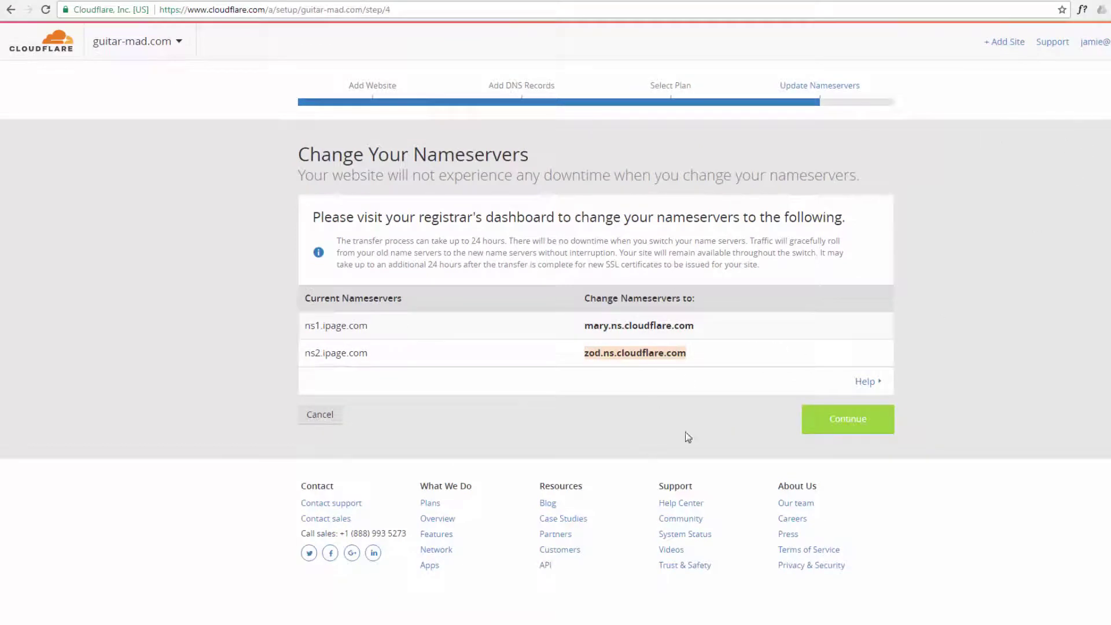
Step: Complete setup and recheck nameservers until guitar-mad.com shows Status: Active
click(837, 425)
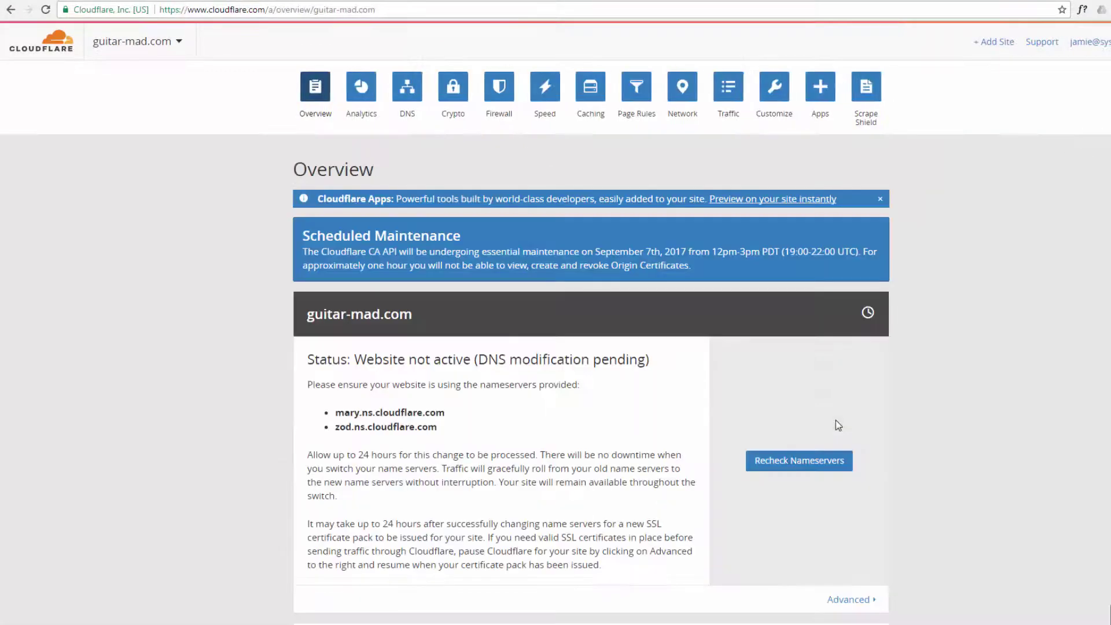
scroll(825, 409, down, 3)
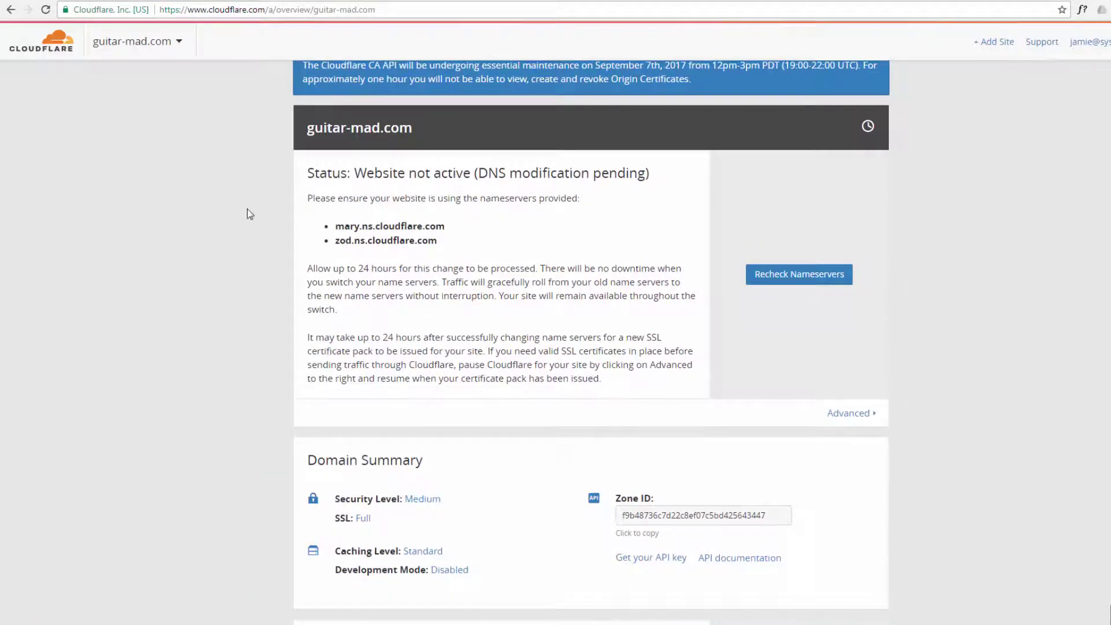
click(786, 286)
scroll(733, 331, down, 1)
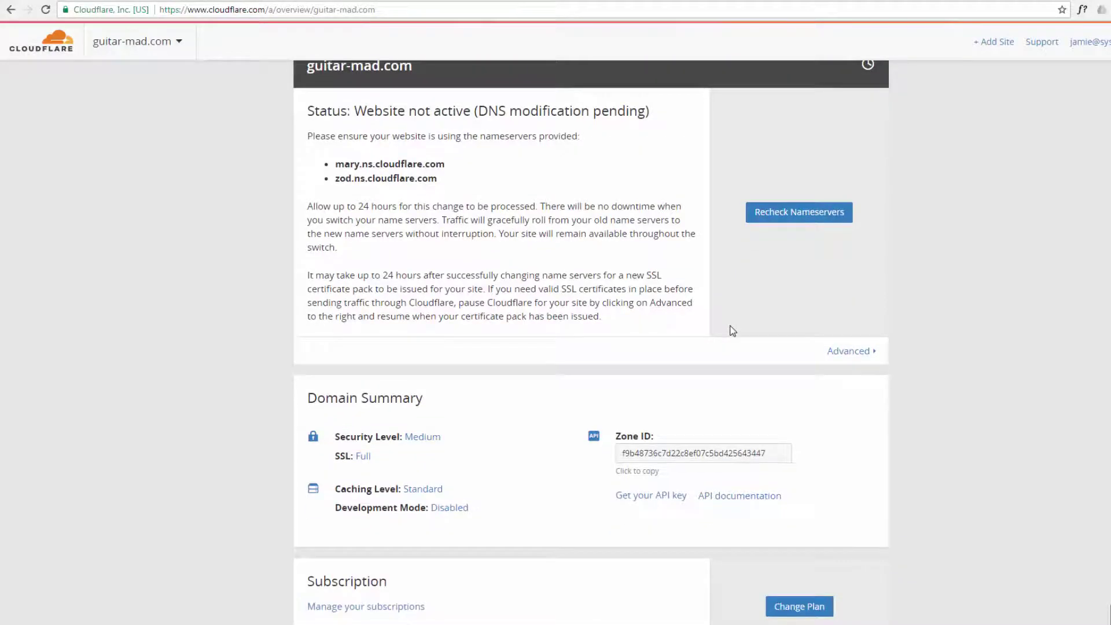
scroll(729, 326, up, 1)
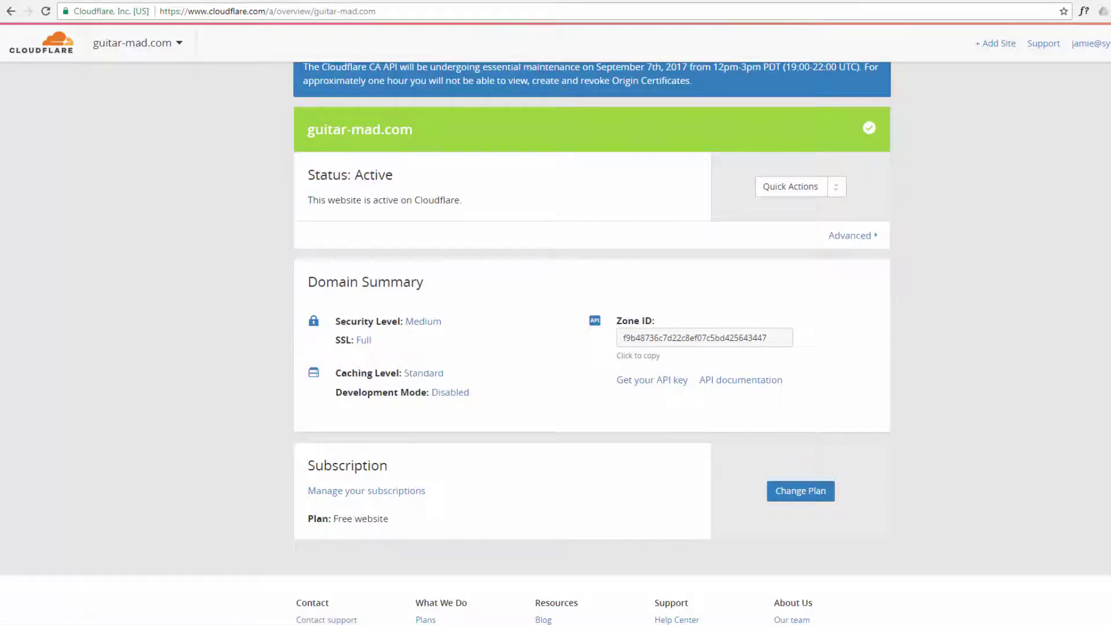
Step: Switch to the guitar-mad.com tab showing the Guitar Mad coming-soon countdown page
click(772, 1)
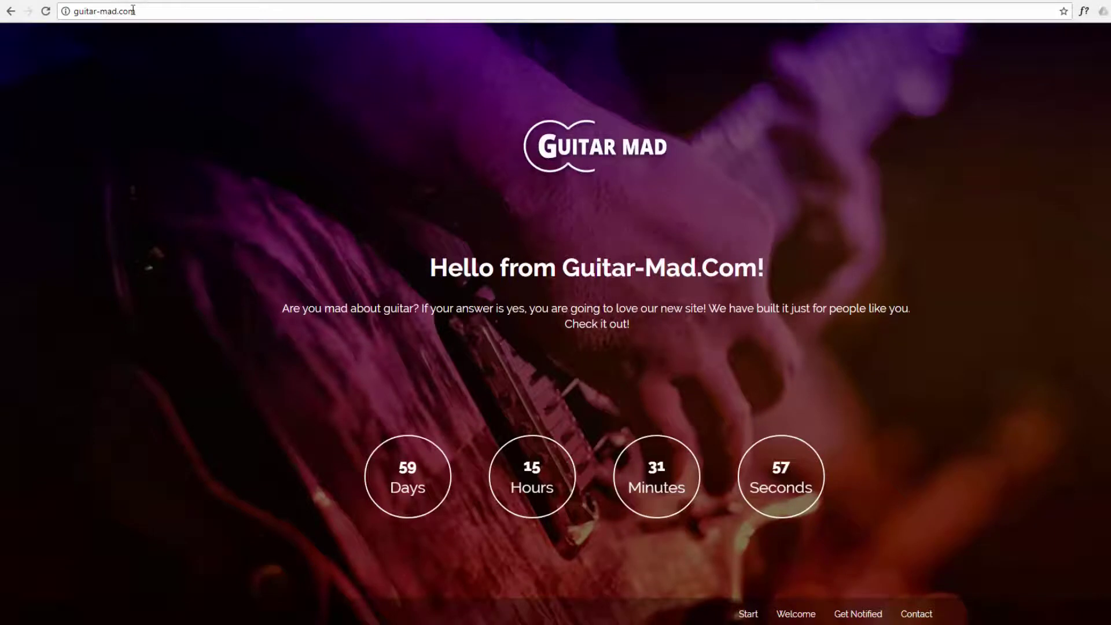
Step: Reload guitar-mad.com, then go back to its Cloudflare overview
click(45, 12)
key(ctrl+Tab)
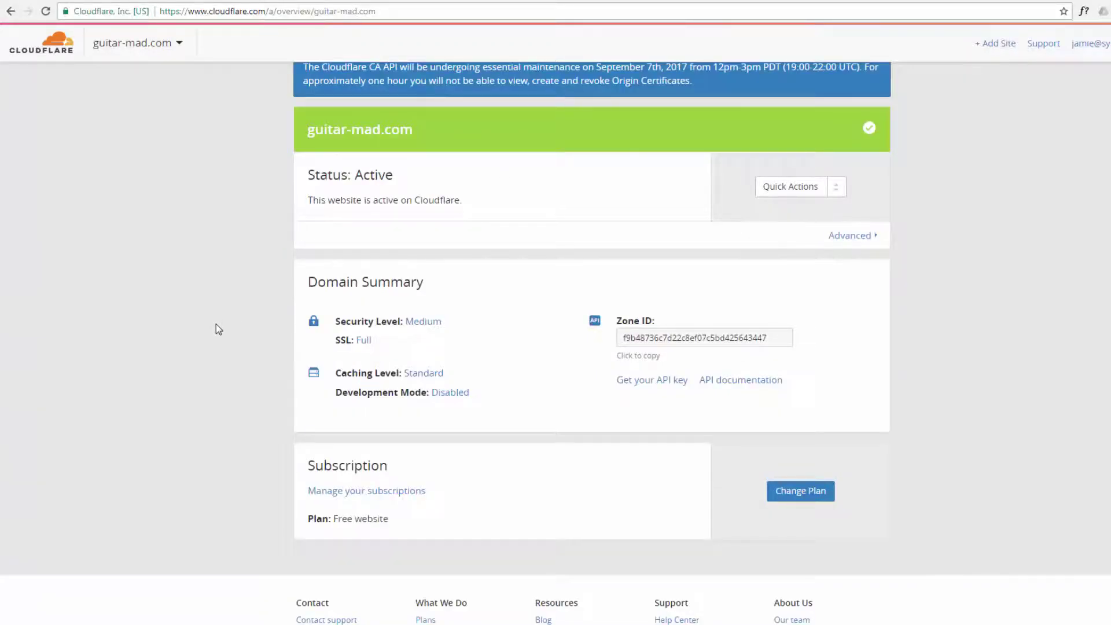
scroll(216, 329, down, 1)
scroll(210, 311, up, 1)
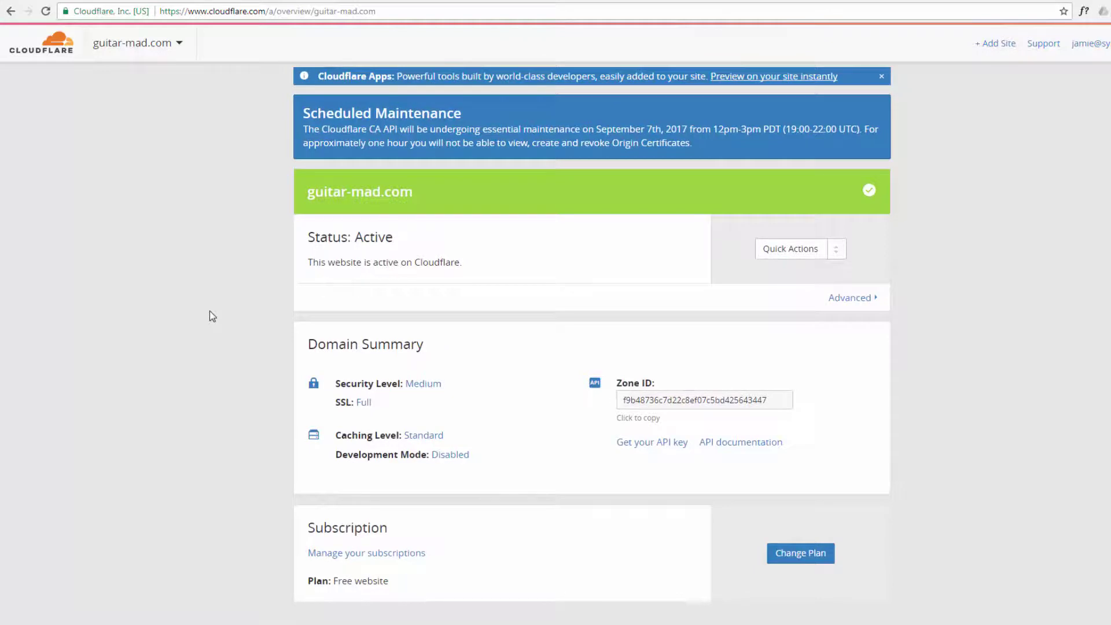
scroll(208, 313, up, 2)
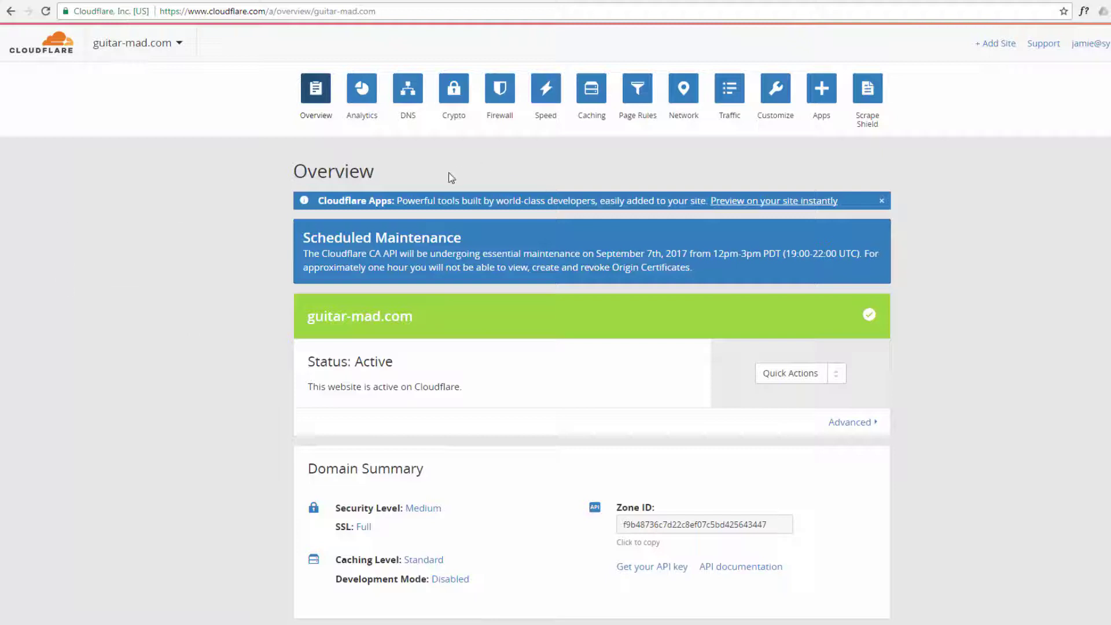
Step: Turn on Always use HTTPS in guitar-mad.com's Crypto settings
click(457, 91)
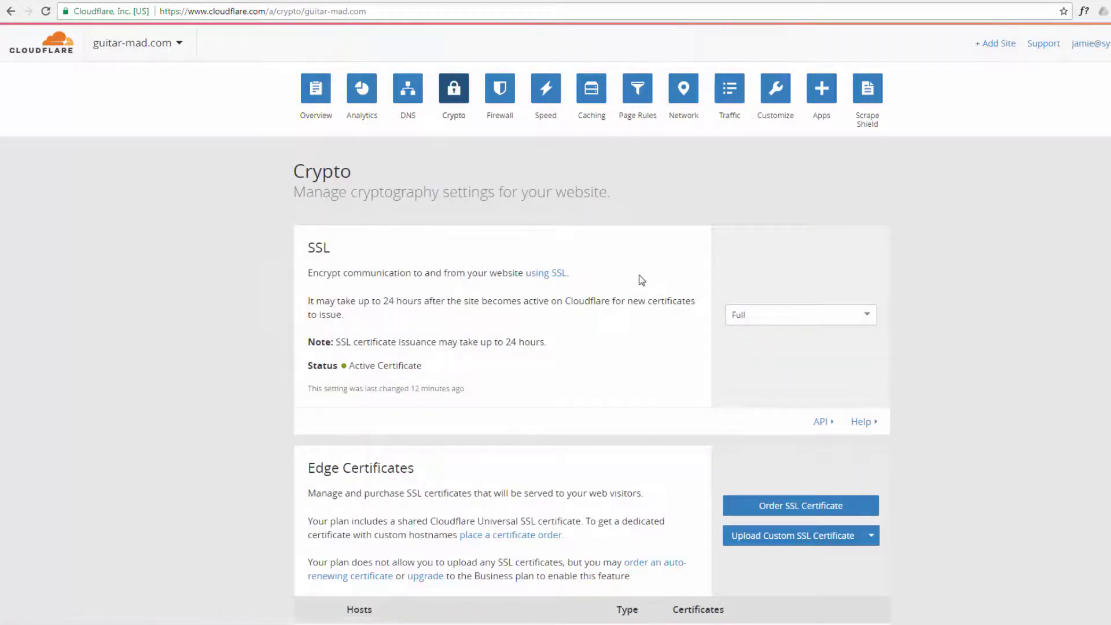
scroll(622, 339, down, 1)
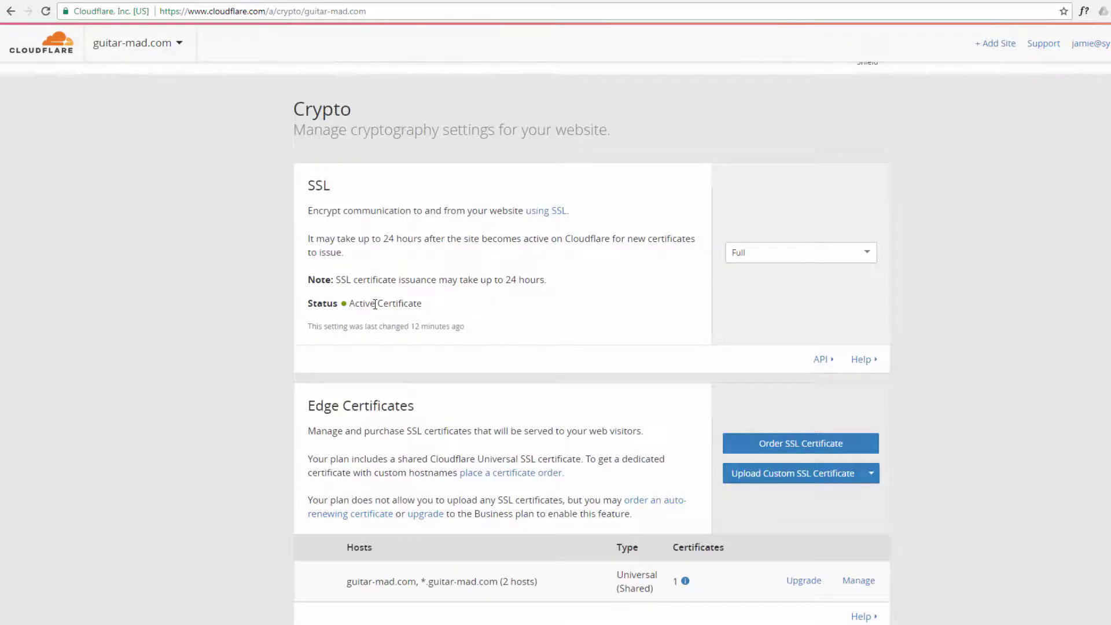
scroll(573, 307, down, 2)
scroll(573, 303, down, 5)
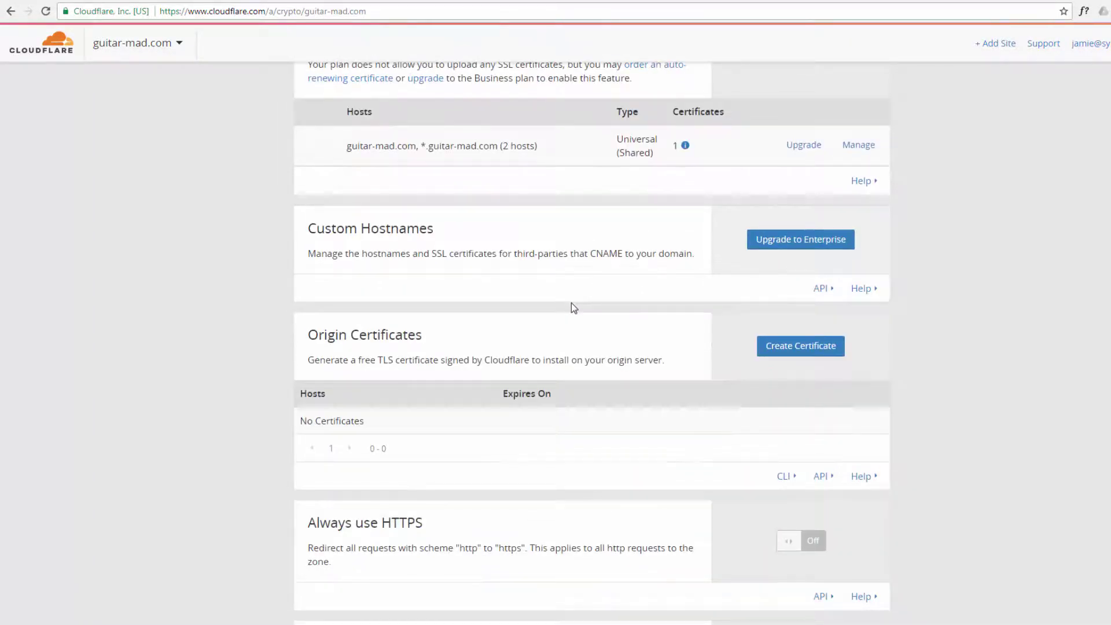
scroll(571, 304, down, 3)
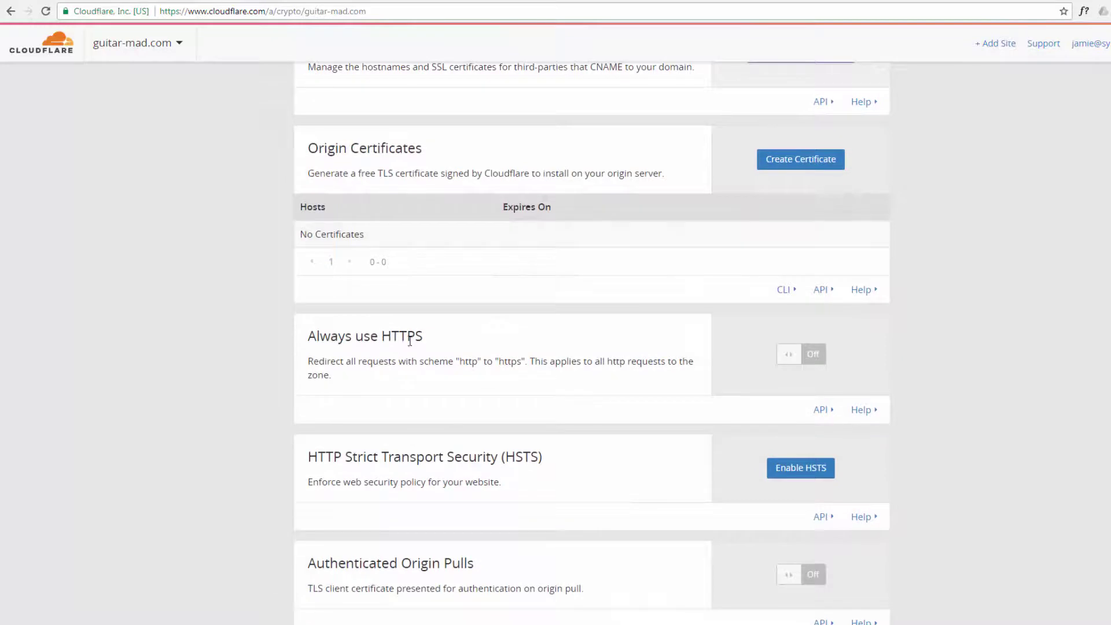
click(788, 355)
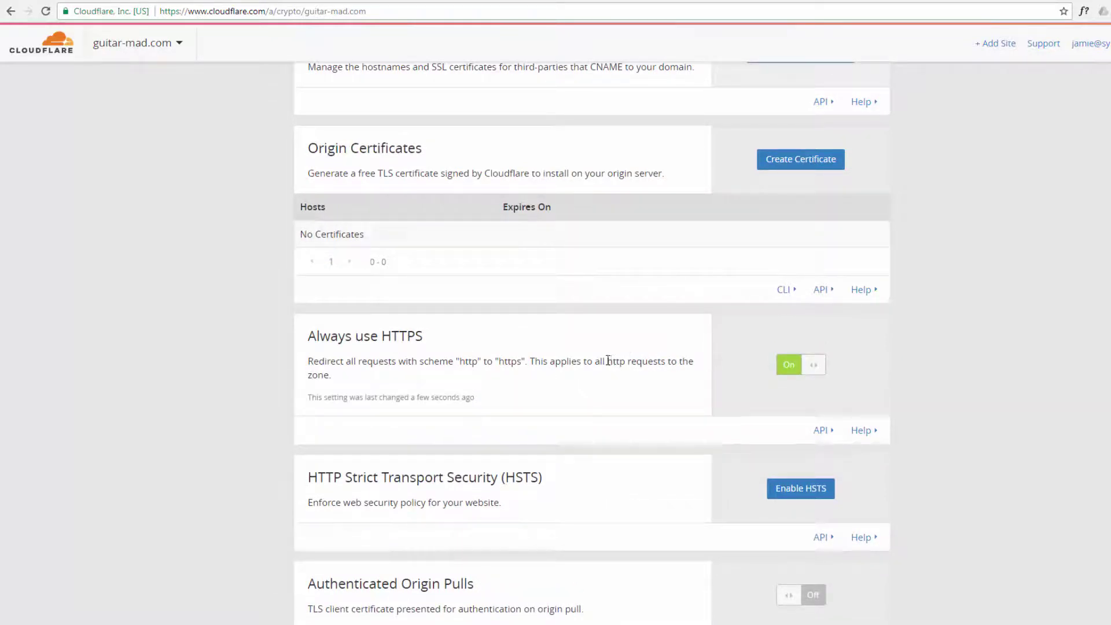
Step: Turn on Automatic HTTPS Rewrites for guitar-mad.com
scroll(608, 360, down, 3)
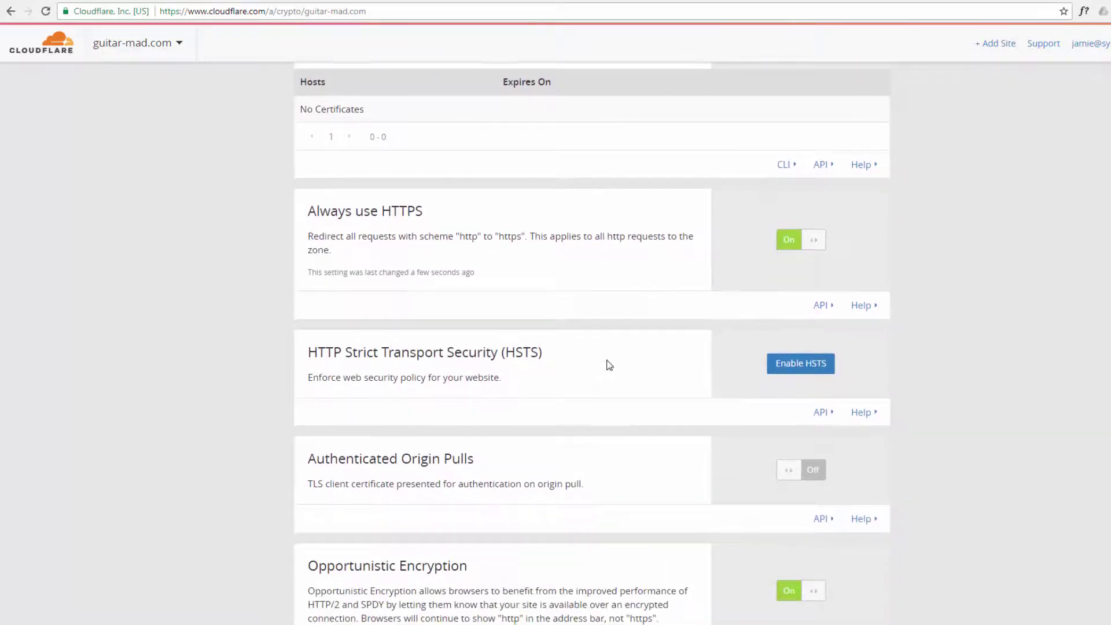
scroll(608, 365, down, 3)
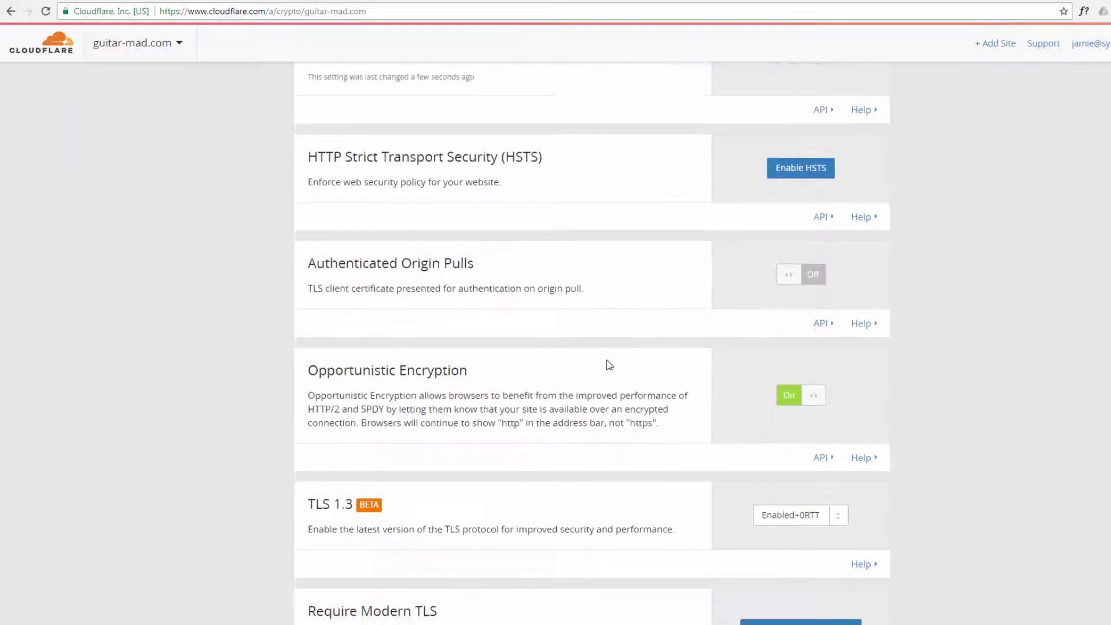
scroll(609, 364, down, 3)
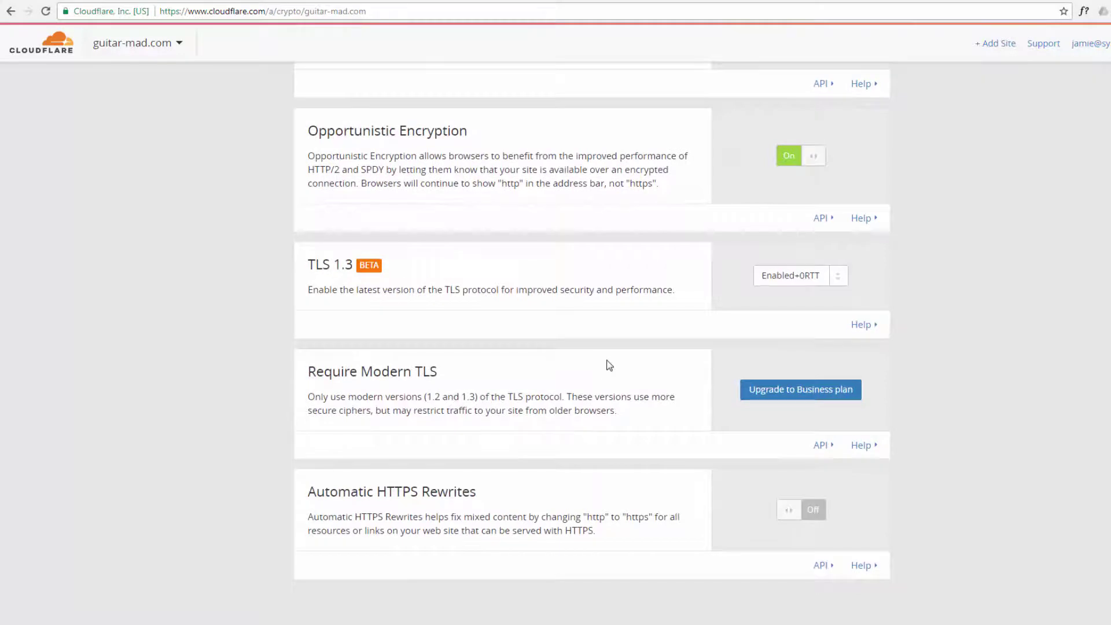
scroll(608, 364, down, 1)
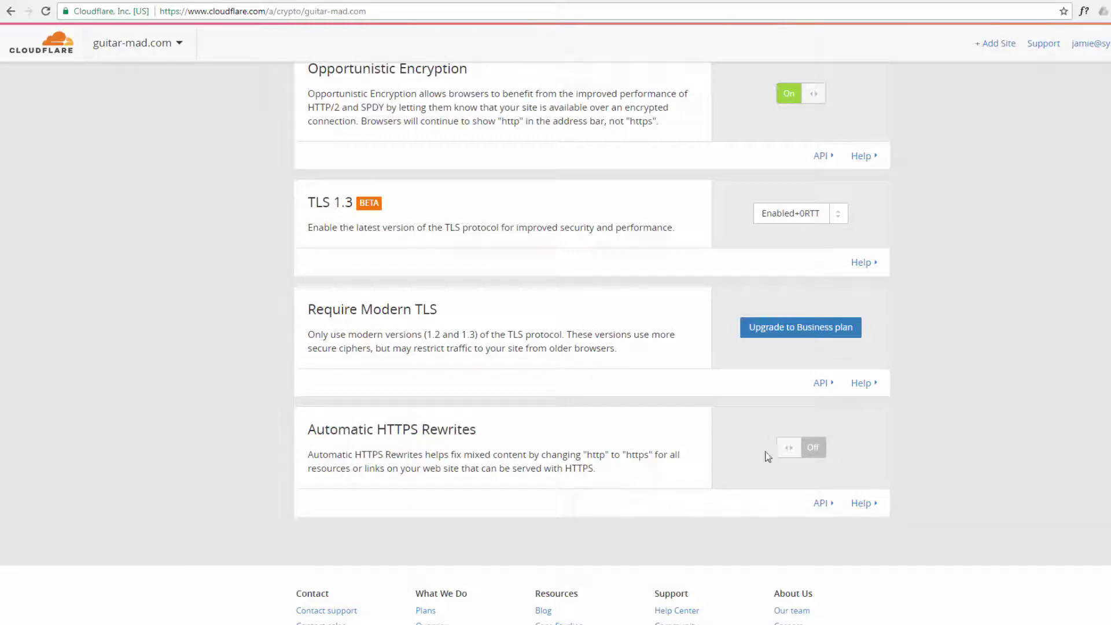
click(788, 451)
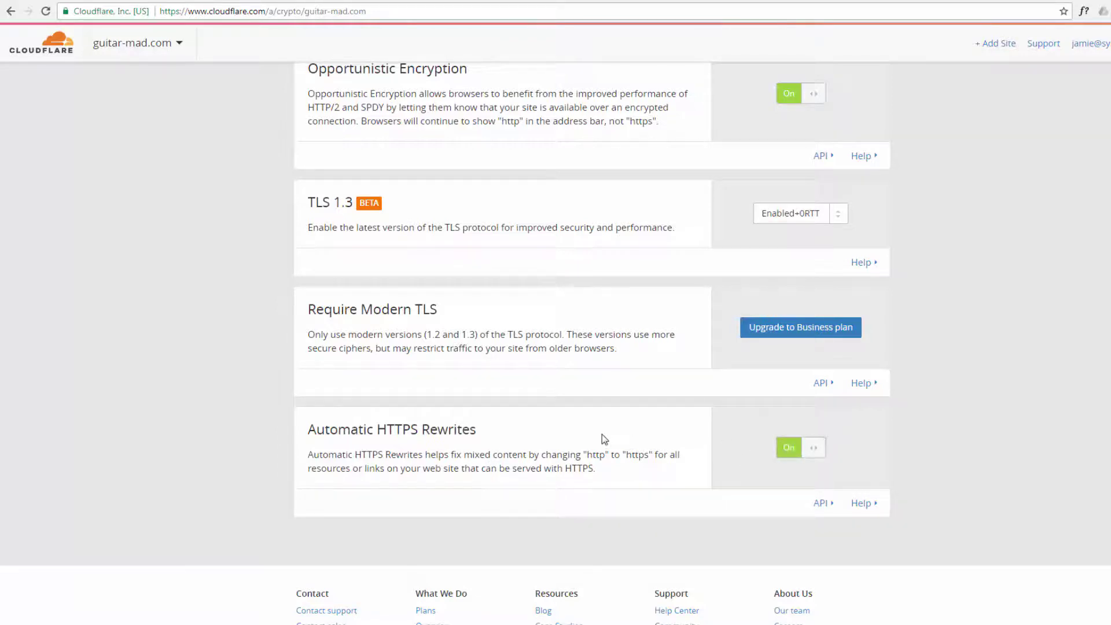
scroll(630, 434, up, 8)
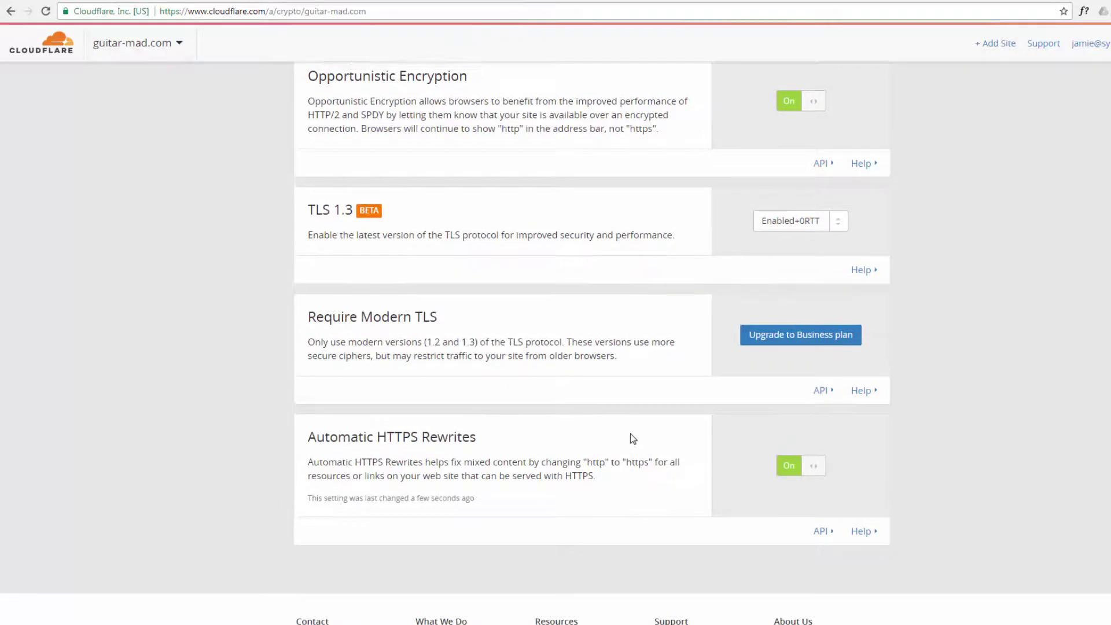
scroll(631, 438, up, 13)
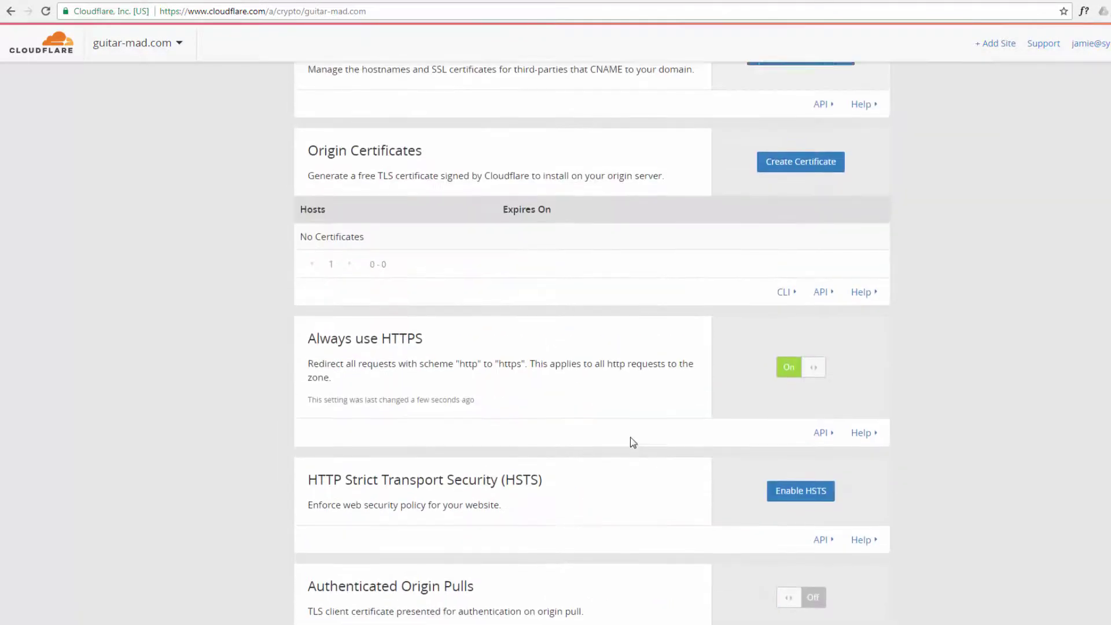
scroll(632, 443, up, 2)
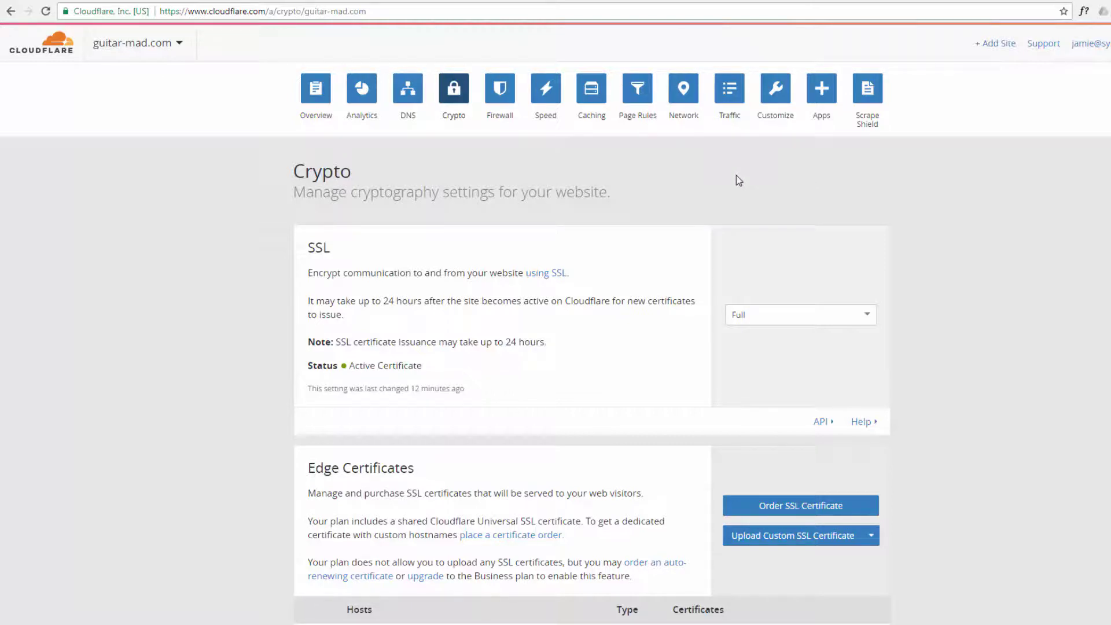
Step: Review guitar-mad.com's Caching settings, then bring up its Speed settings page
click(586, 97)
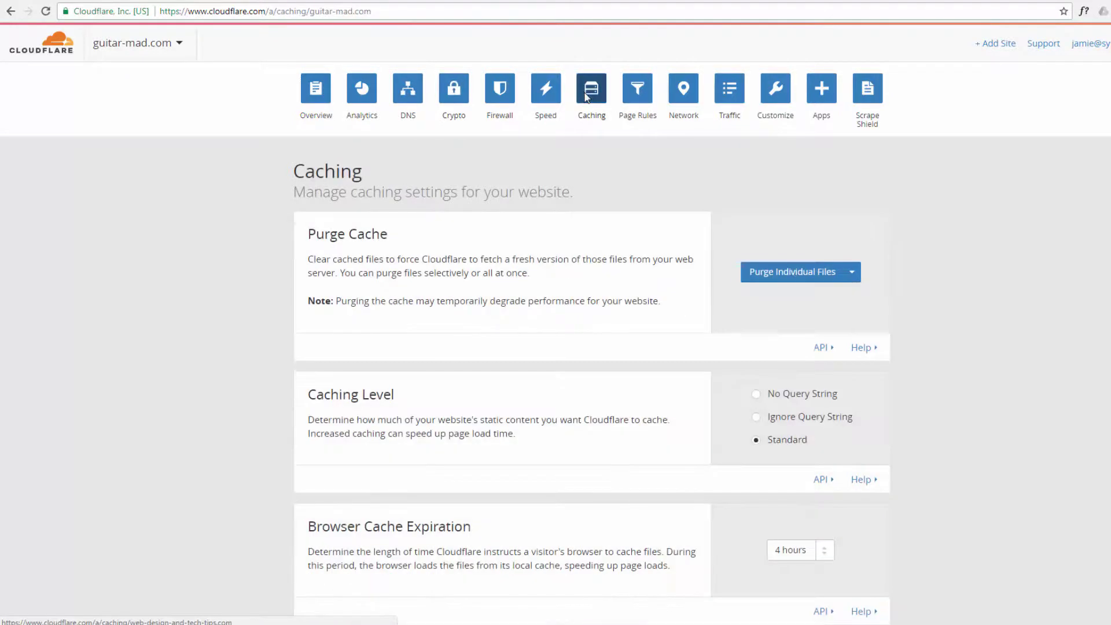
scroll(578, 294, down, 5)
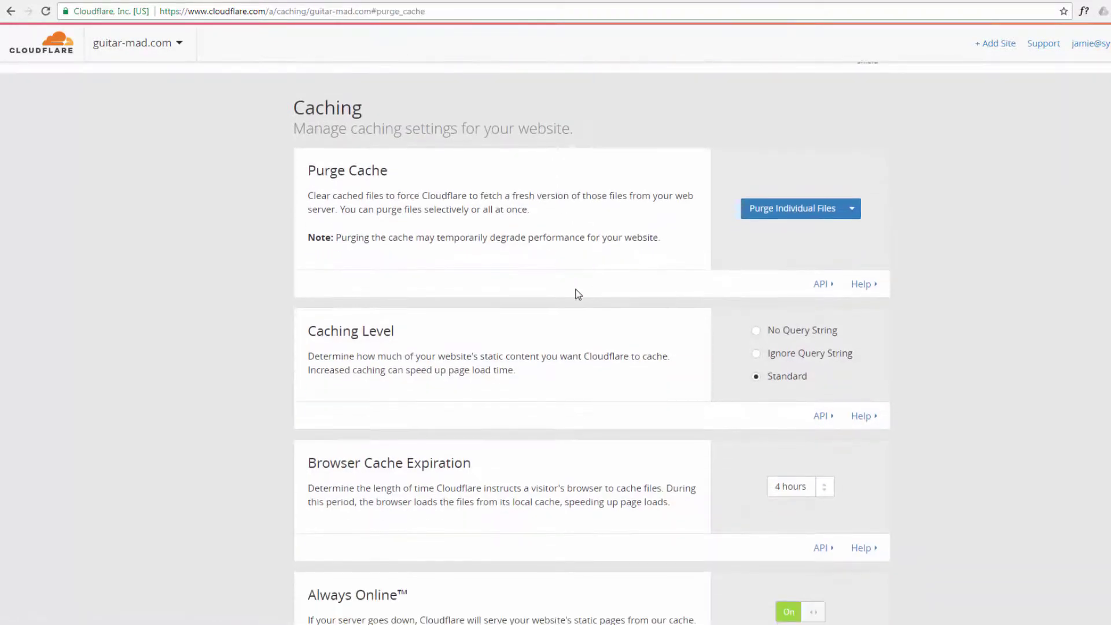
scroll(578, 294, down, 2)
scroll(578, 294, up, 8)
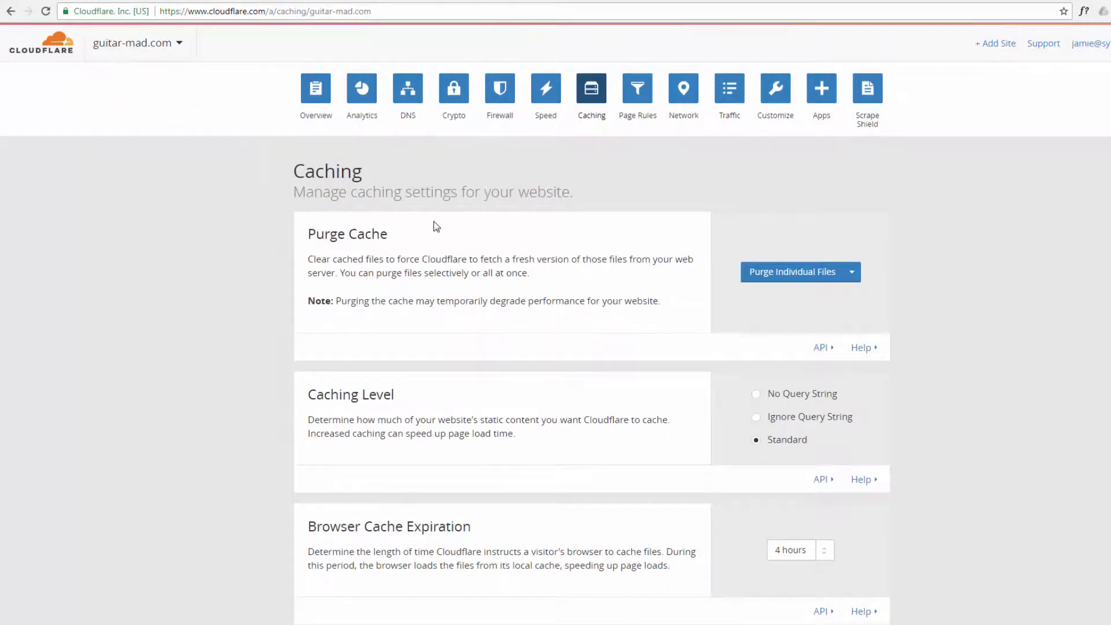
click(546, 88)
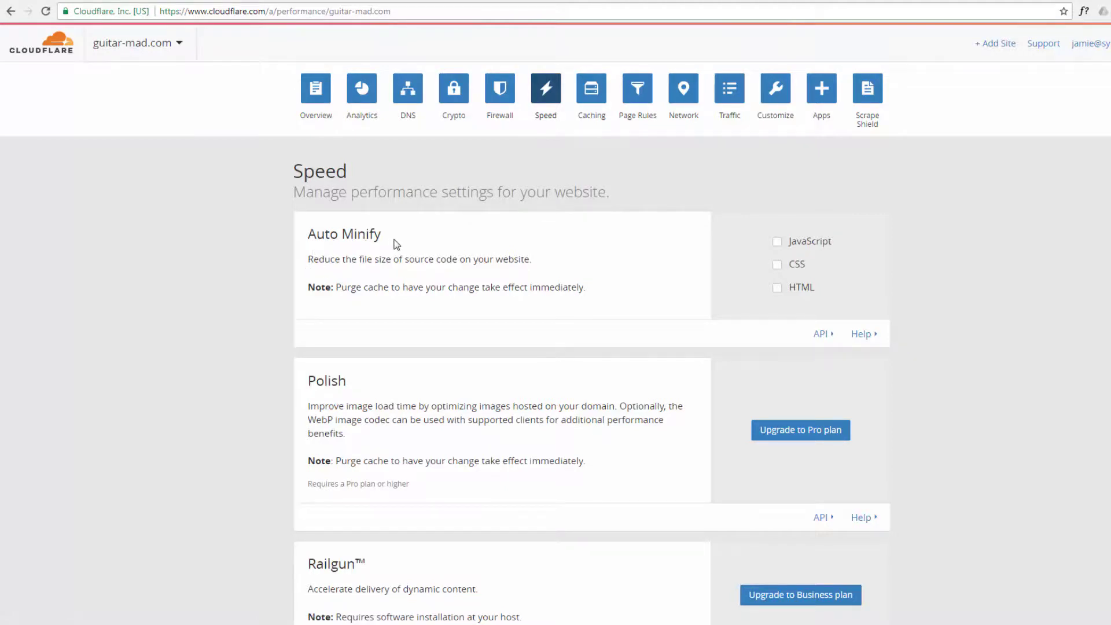
Step: Tick the JavaScript, CSS and HTML Auto Minify checkboxes for guitar-mad.com
click(777, 241)
click(777, 269)
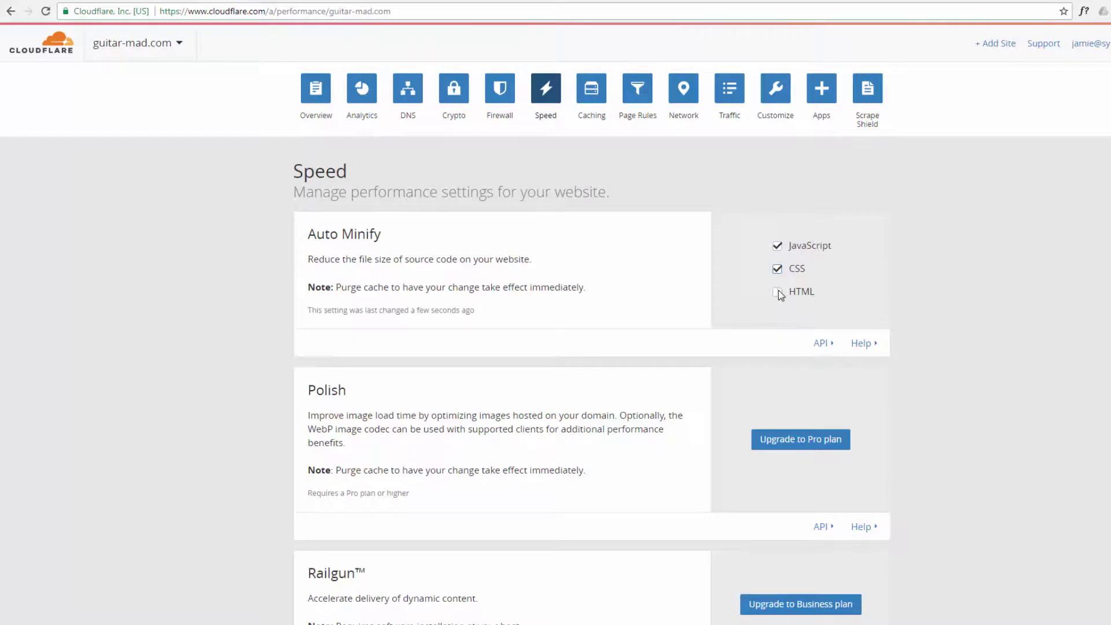
click(777, 291)
scroll(611, 263, down, 1)
scroll(612, 264, up, 1)
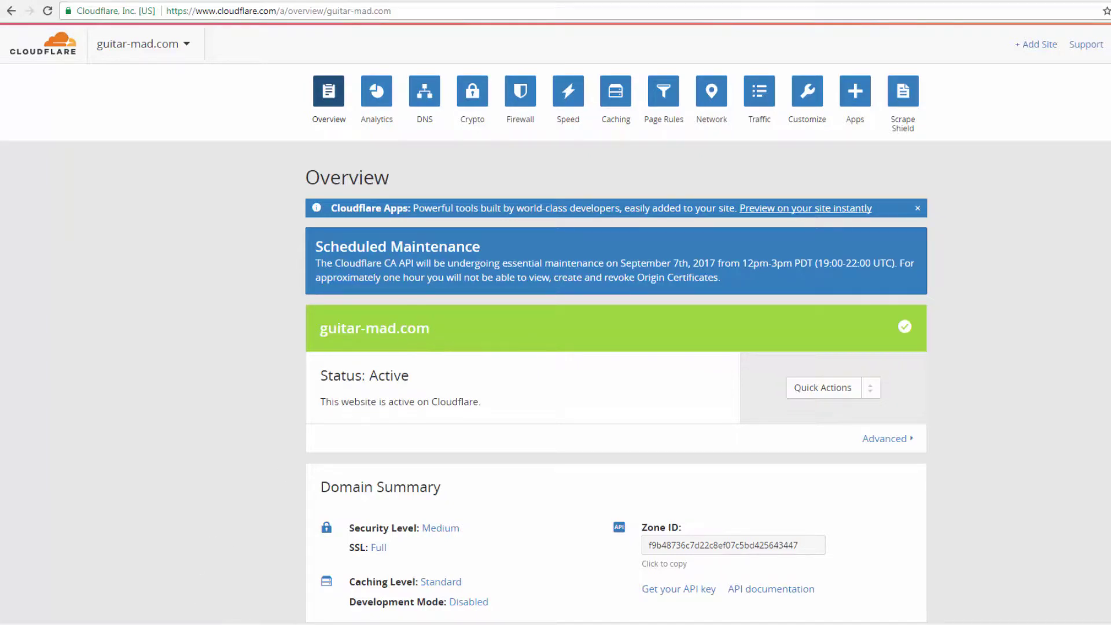
key(alt+Tab)
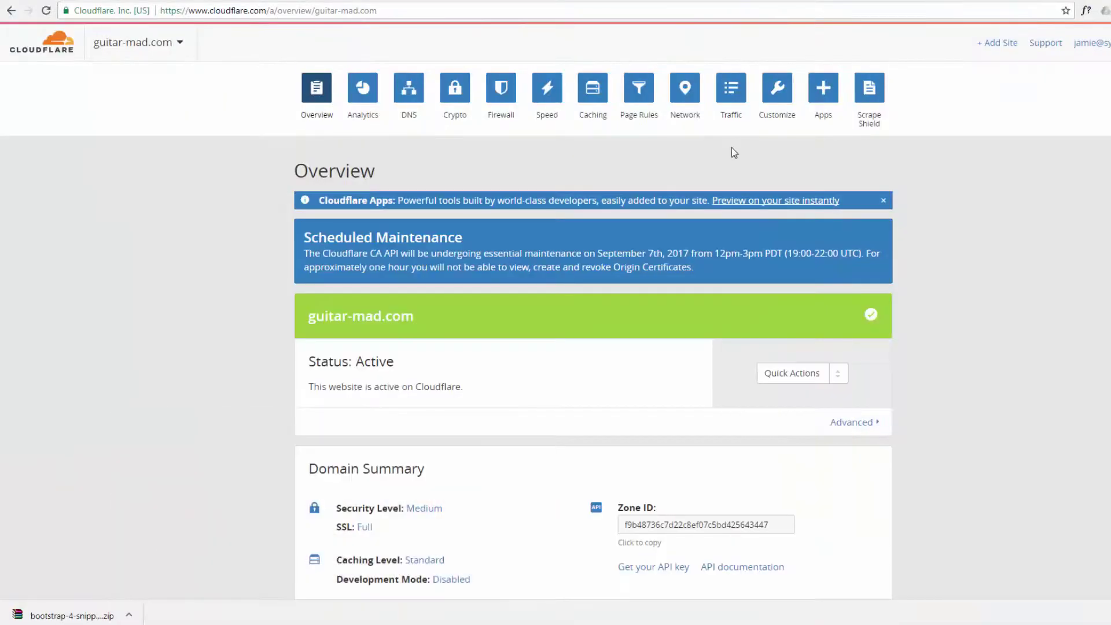
scroll(654, 269, down, 5)
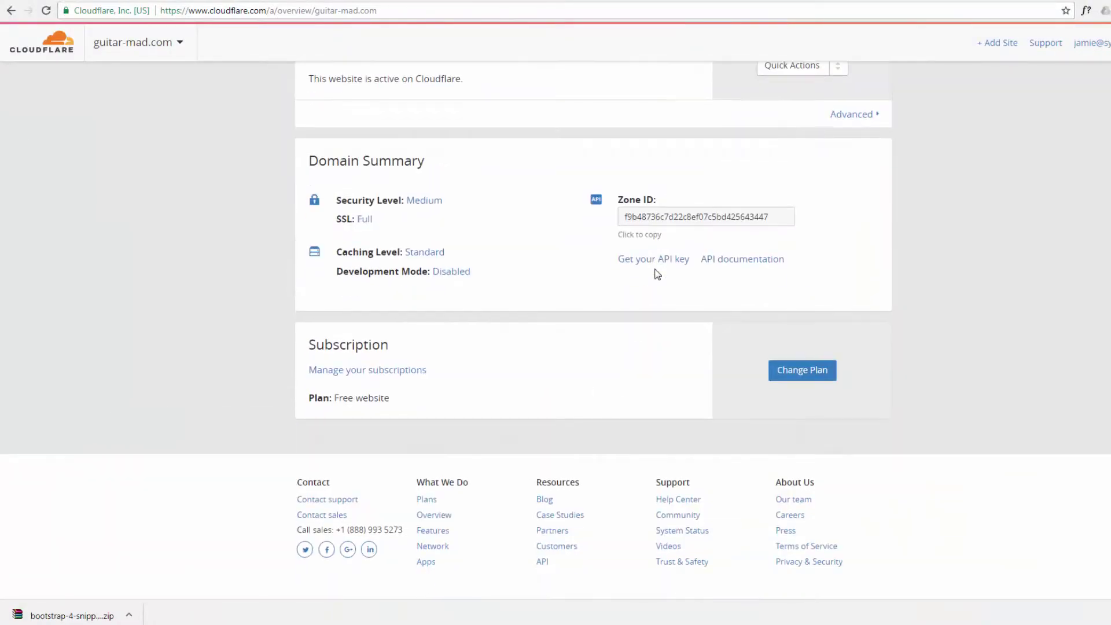
scroll(656, 273, up, 5)
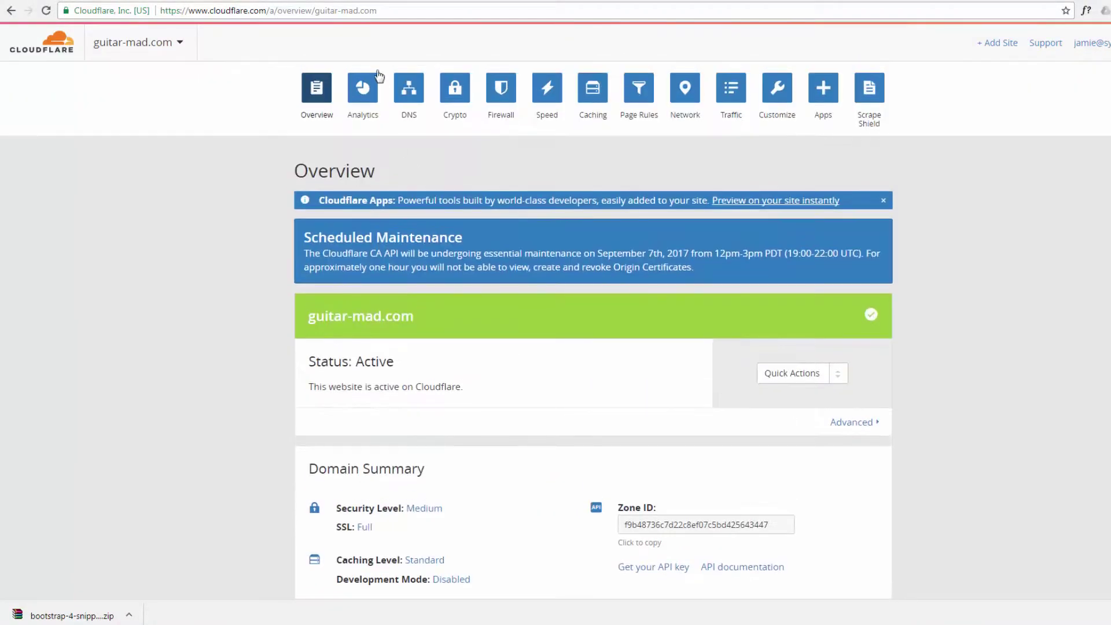
Step: On the Crypto page, review the paid SSL certificate plans and close the order dialog without buying
click(460, 99)
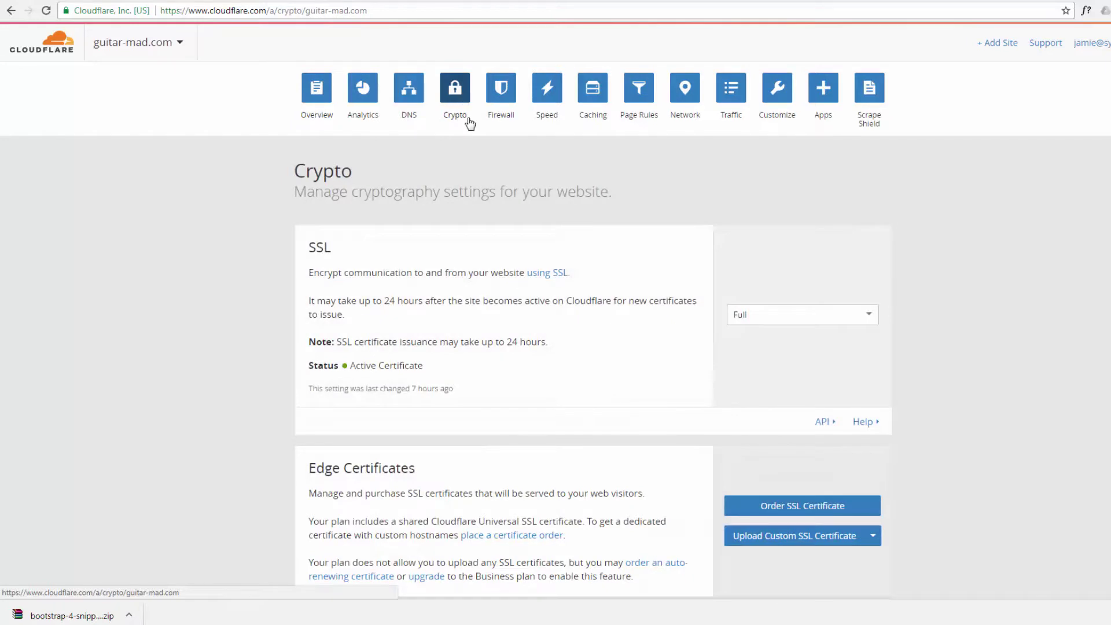
scroll(665, 399, down, 2)
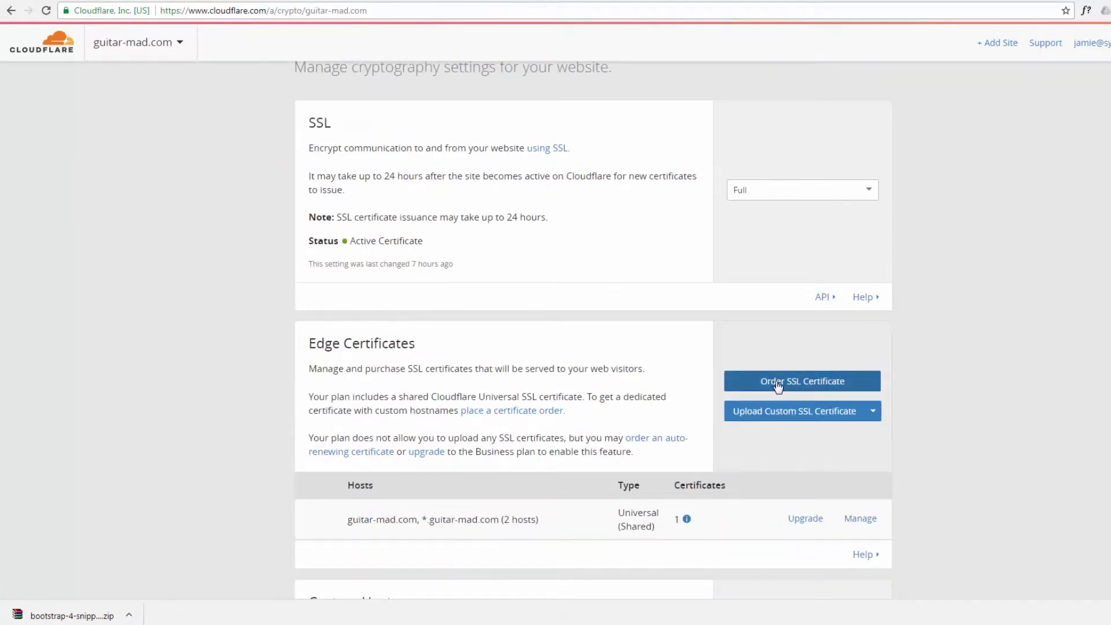
click(778, 383)
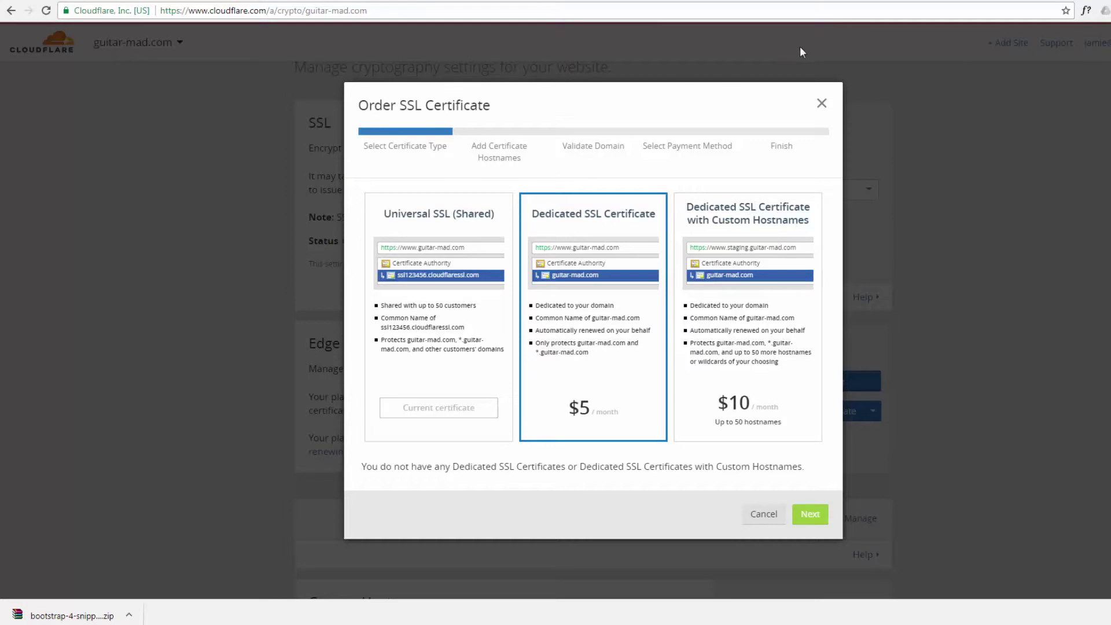
click(822, 106)
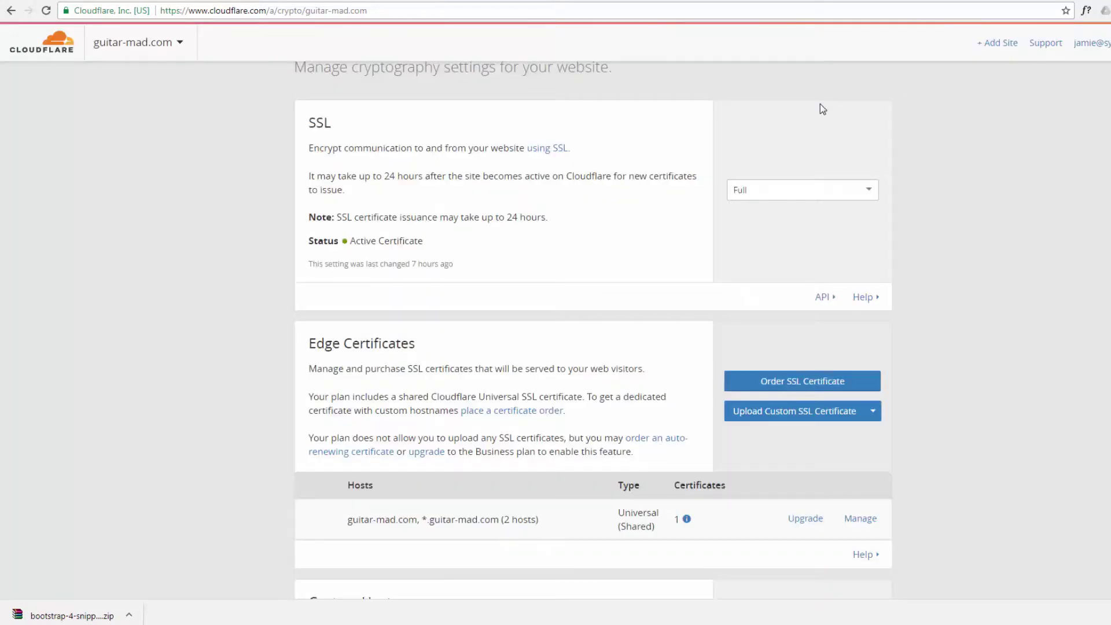
Step: Bring Firefox forward to show the Guitar Mad countdown page served over HTTPS
mouse_move(171, 623)
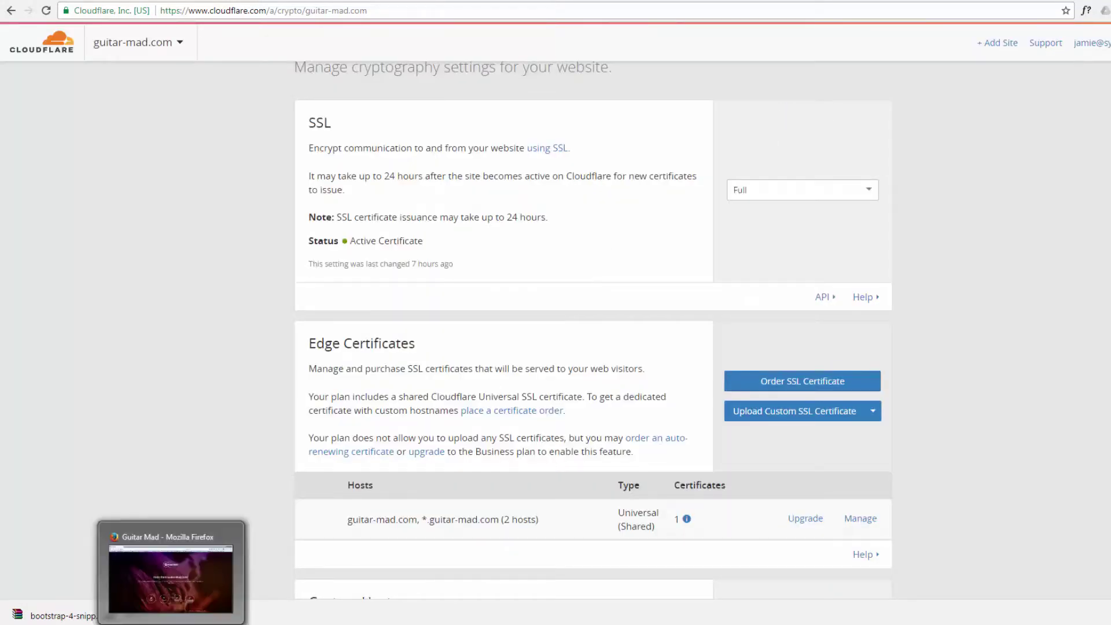
click(171, 579)
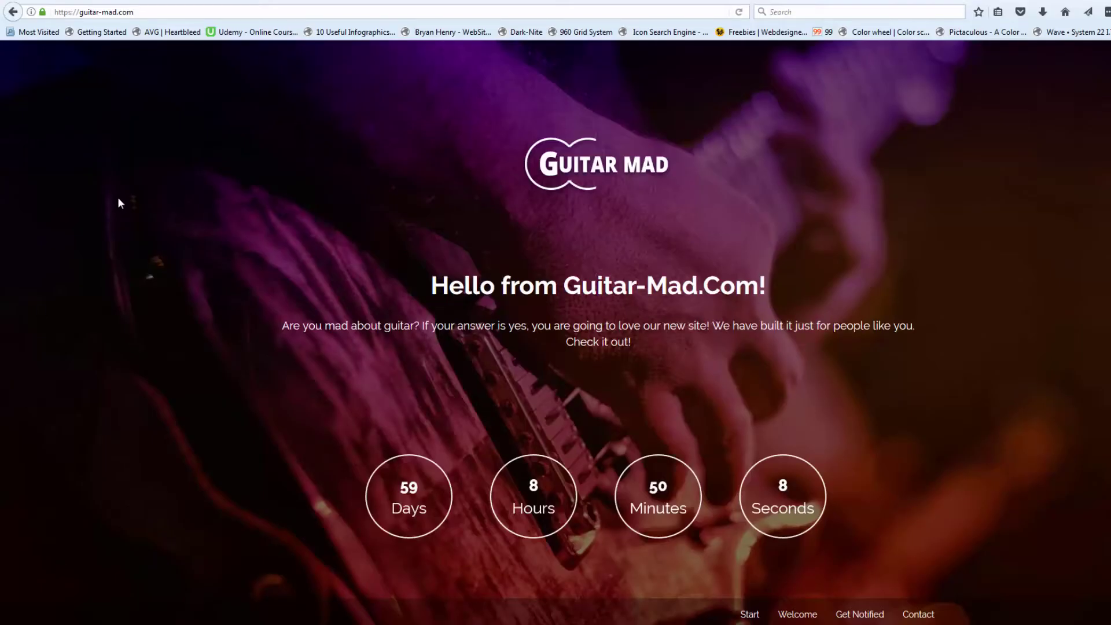